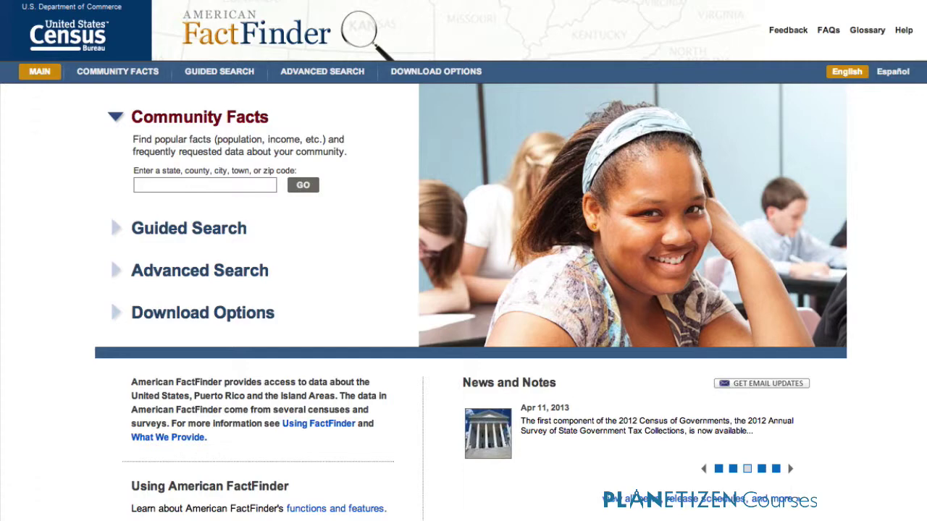
Step: Look up the Community Facts for zip code 90021
{"action": "scroll", "coordinate": [464, 261], "scroll_direction": "down", "scroll_amount": 5}
{"action": "scroll", "coordinate": [631, 261], "scroll_direction": "down", "scroll_amount": 6}
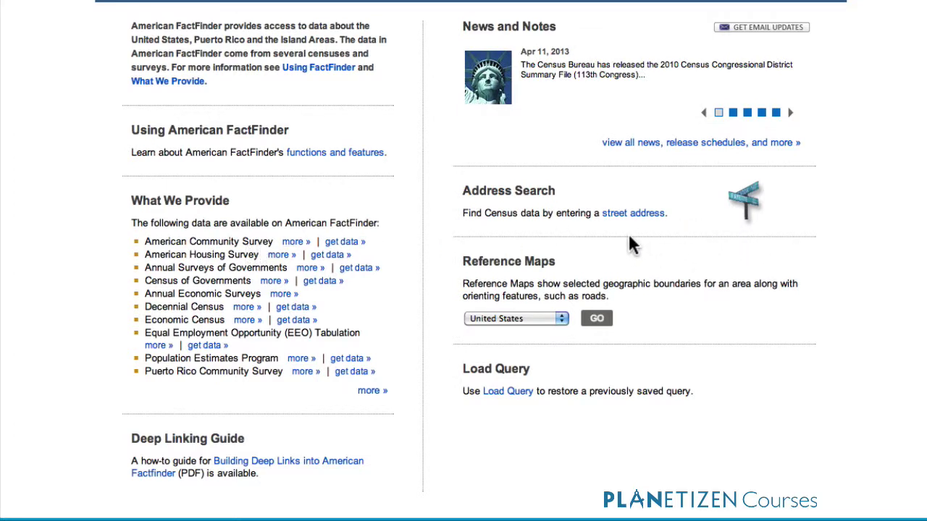
{"action": "scroll", "coordinate": [855, 263], "scroll_direction": "up", "scroll_amount": 5}
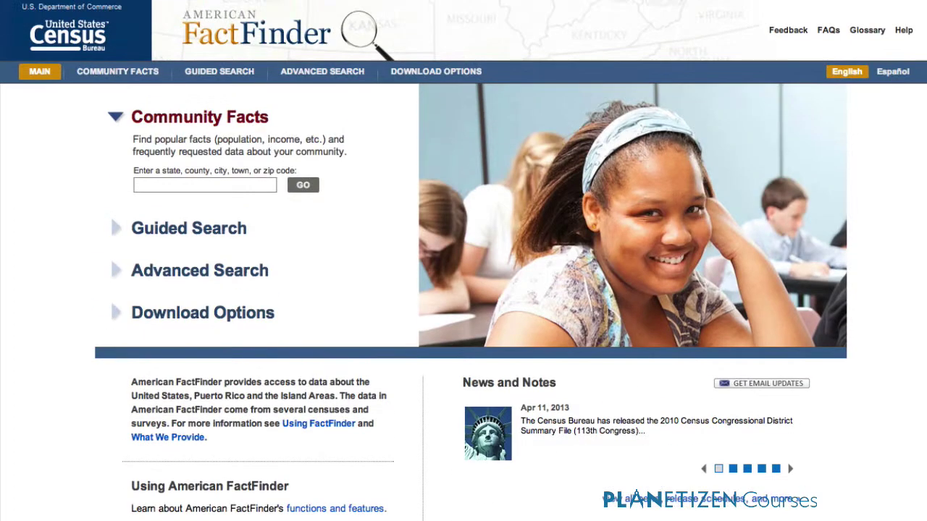
{"action": "left_click", "coordinate": [174, 187]}
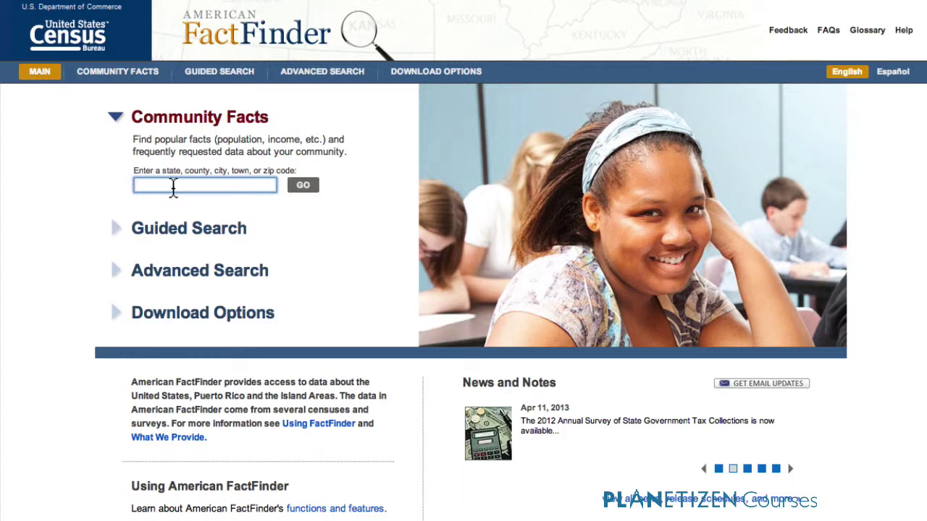
{"action": "type", "text": "90021"}
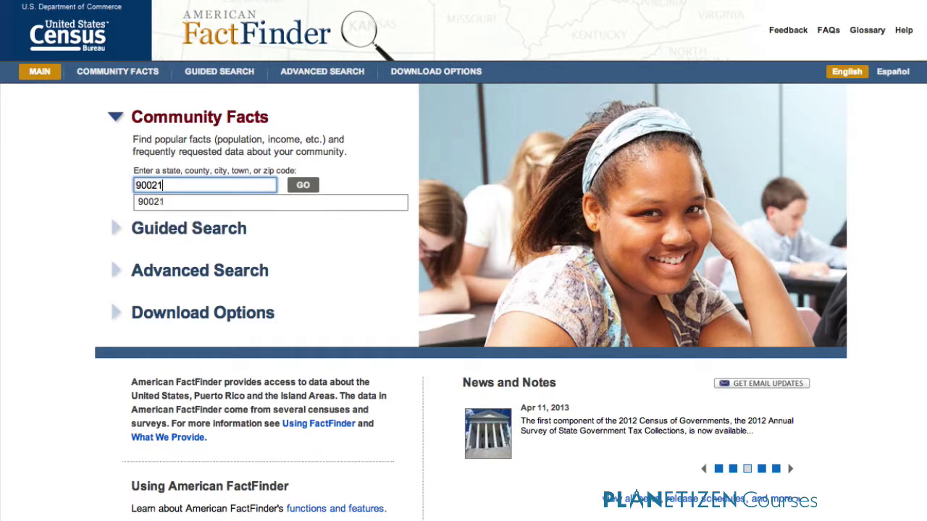
{"action": "left_click", "coordinate": [304, 186]}
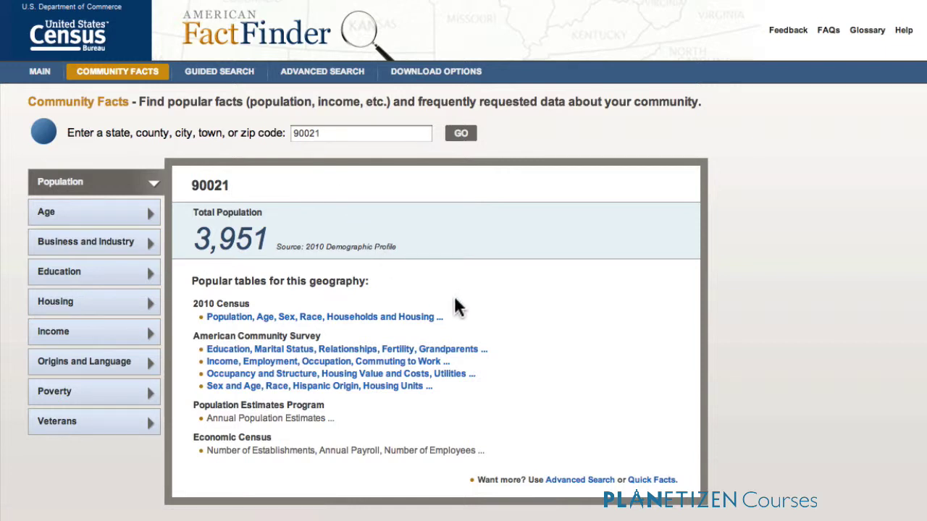
Step: Look up the Community Facts for New York city, New York, and open its Economic Census table on establishments, payroll and employees
{"action": "scroll", "coordinate": [458, 306], "scroll_direction": "down", "scroll_amount": 1}
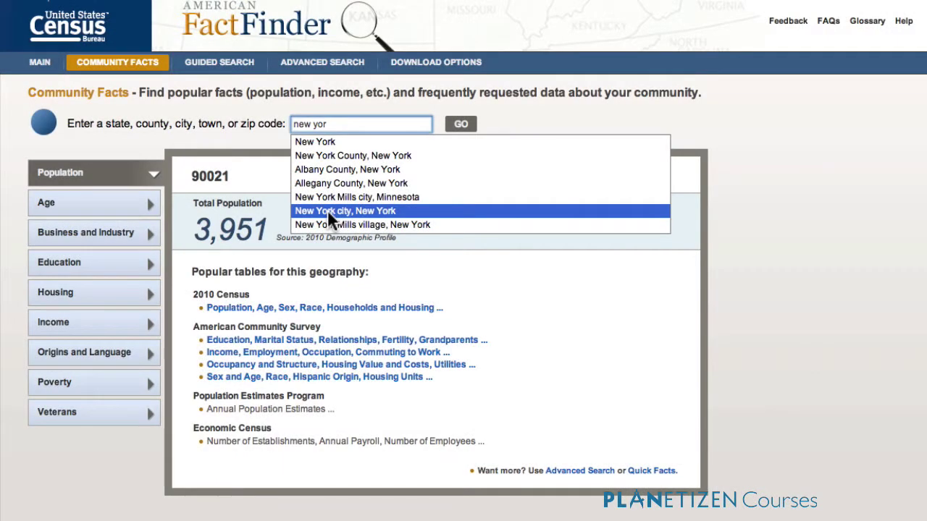
{"action": "left_click", "coordinate": [328, 210]}
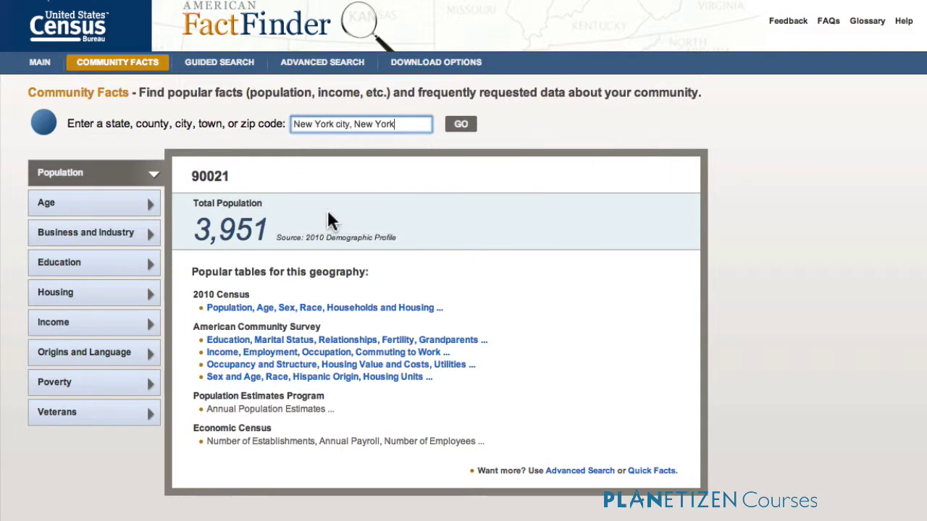
{"action": "left_click", "coordinate": [457, 135]}
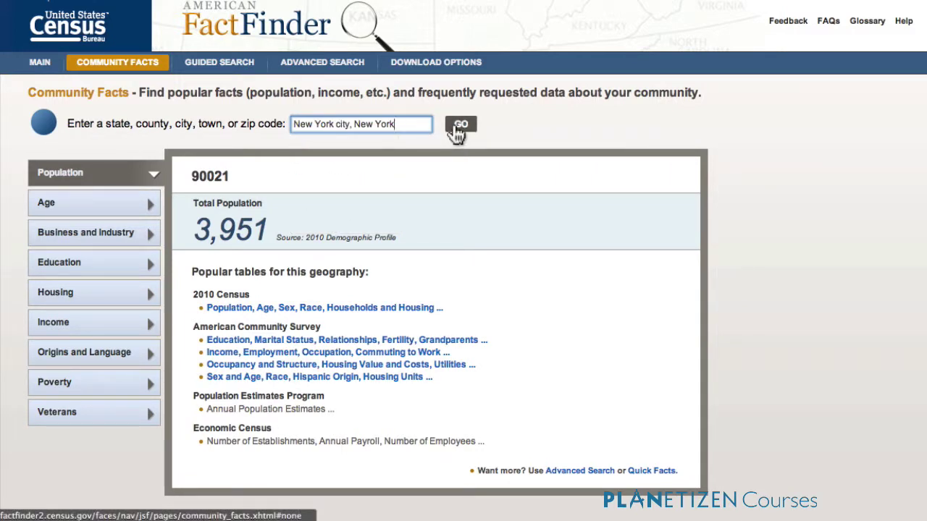
{"action": "left_click", "coordinate": [458, 129]}
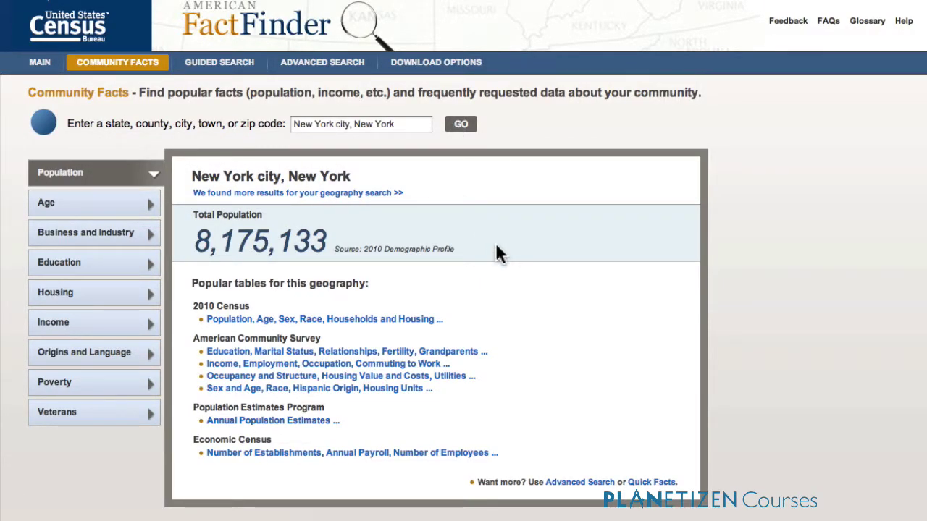
{"action": "scroll", "coordinate": [532, 313], "scroll_direction": "down", "scroll_amount": 1}
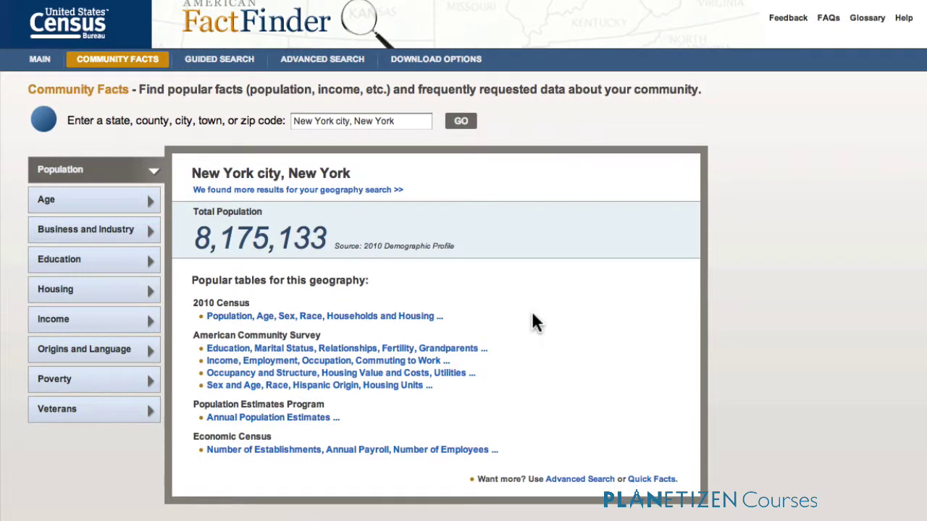
{"action": "left_click", "coordinate": [296, 450]}
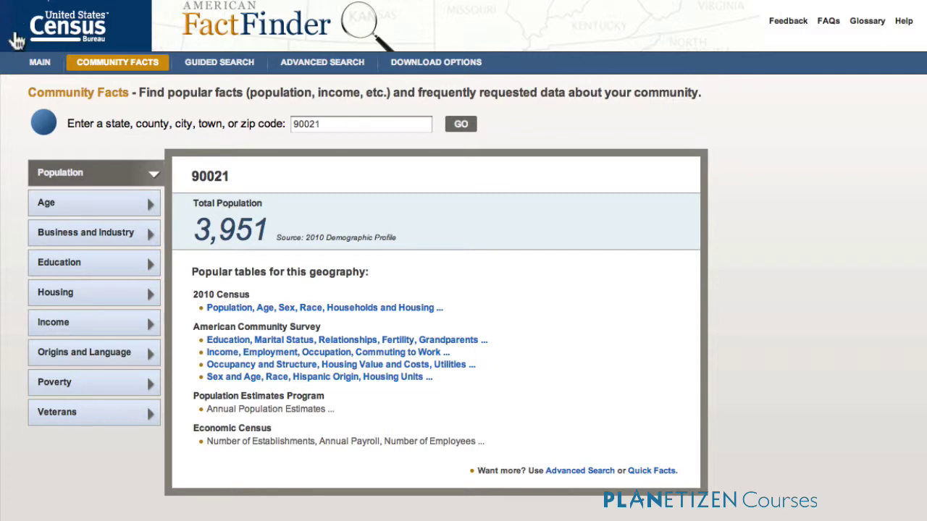
Step: Start a guided search for information about people and choose Marital Status under Marital & Fertility Status as the topic
{"action": "left_click", "coordinate": [35, 67]}
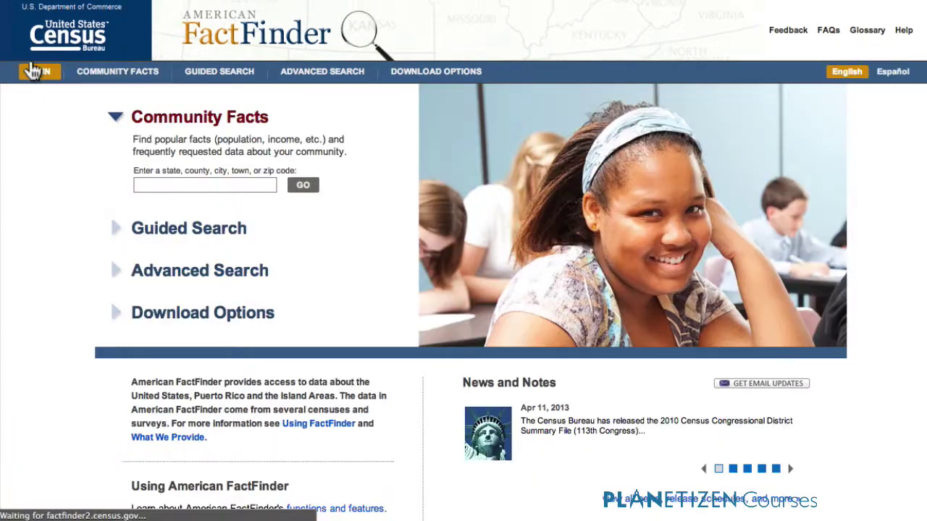
{"action": "left_click", "coordinate": [187, 237]}
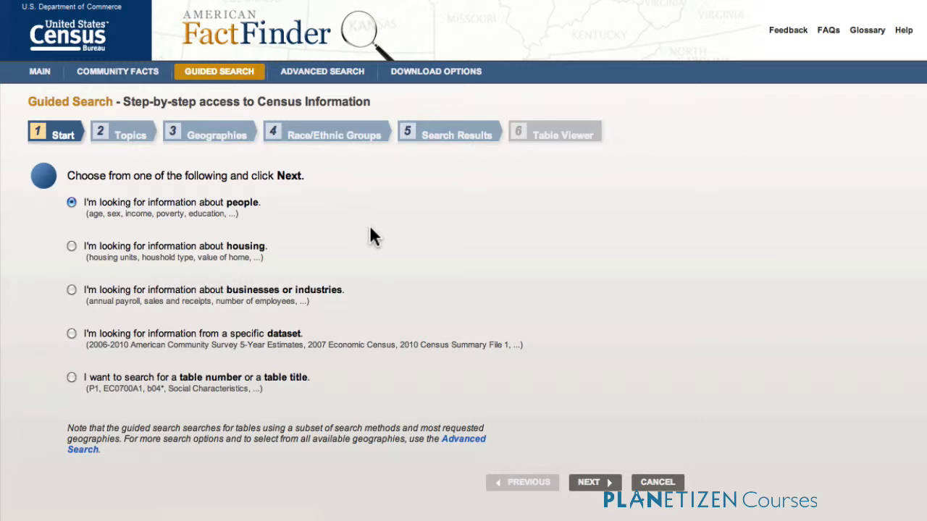
{"action": "left_click", "coordinate": [598, 490]}
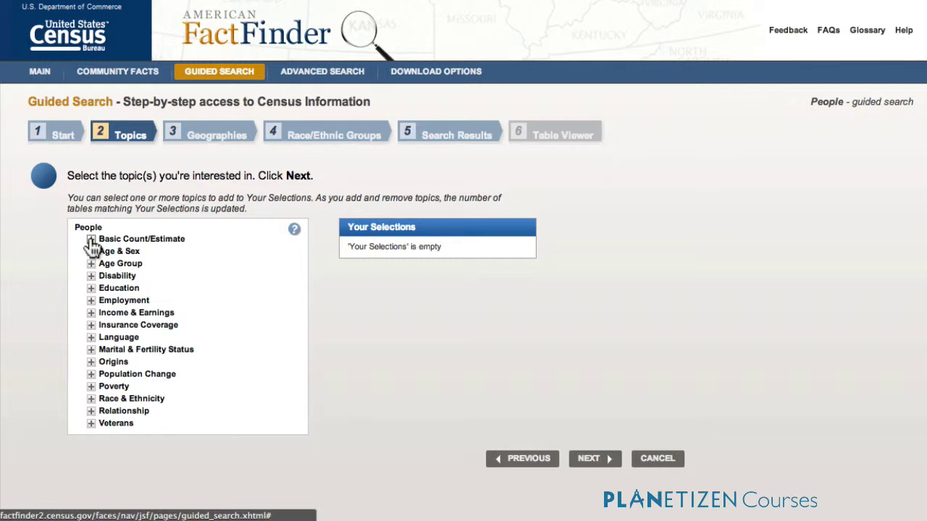
{"action": "left_click", "coordinate": [91, 350]}
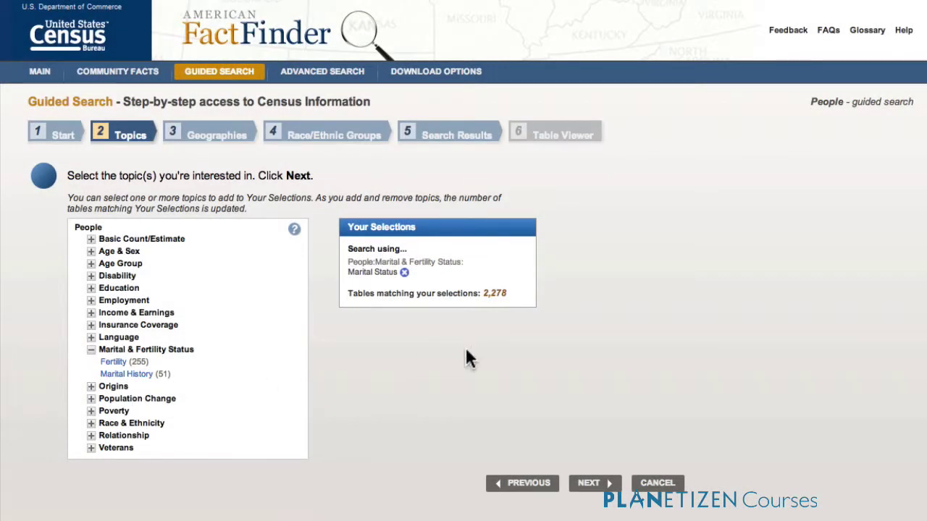
{"action": "left_click", "coordinate": [590, 483]}
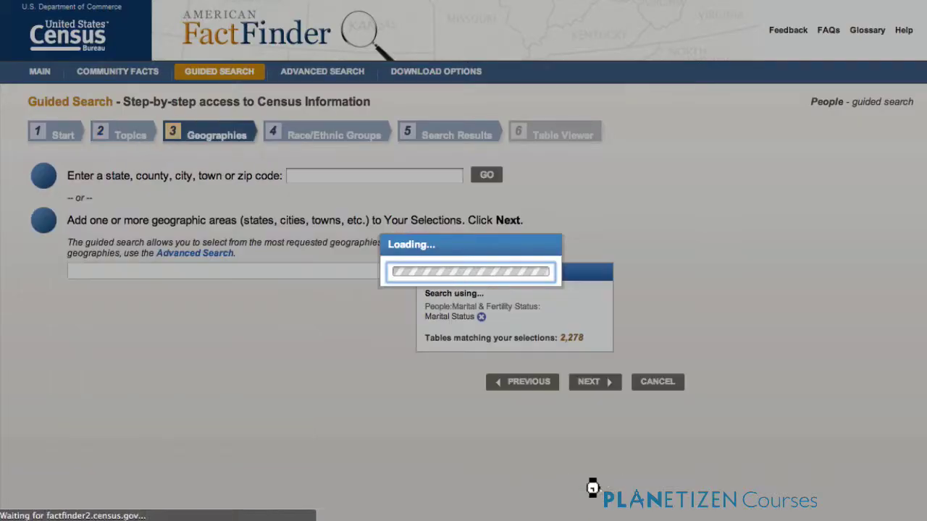
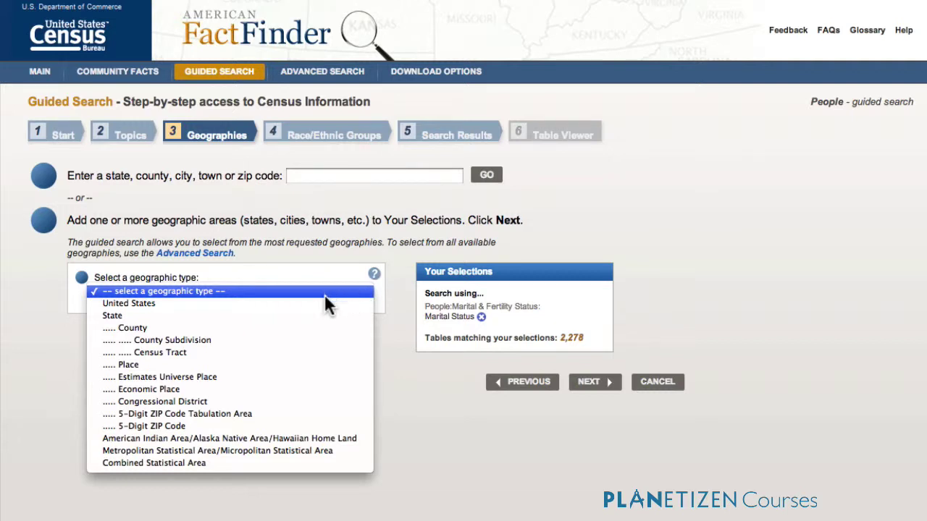
Step: Add Wilmington city and Bethany Beach town, Delaware, to the search selections using the Place geographic type
{"action": "left_click", "coordinate": [304, 364]}
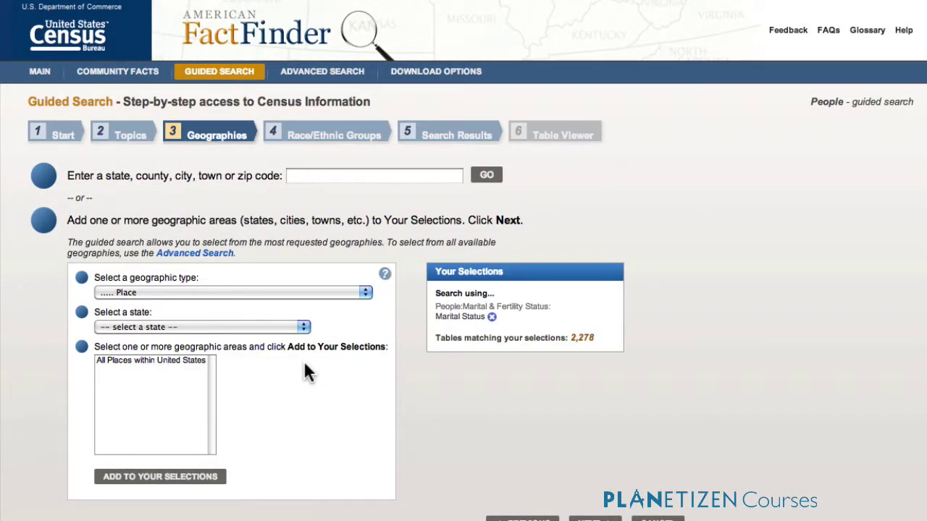
{"action": "left_click", "coordinate": [303, 327]}
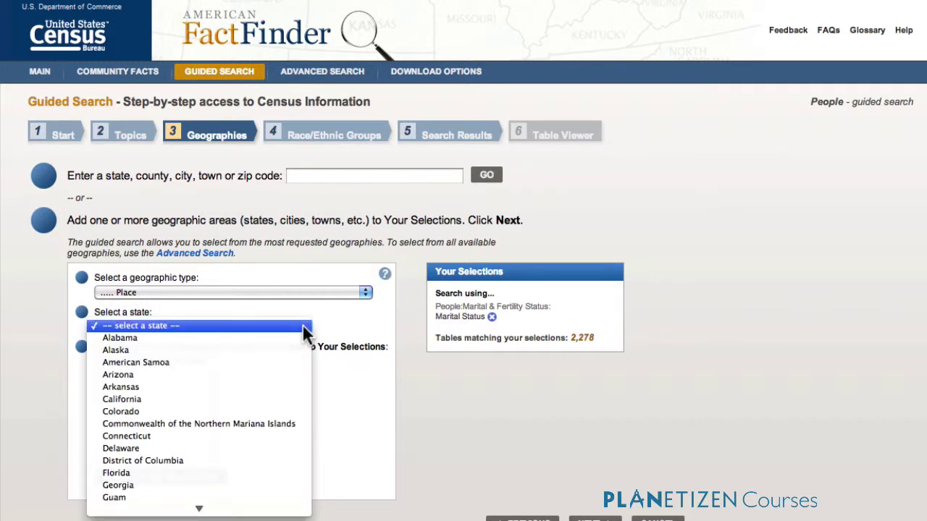
{"action": "left_click", "coordinate": [232, 449]}
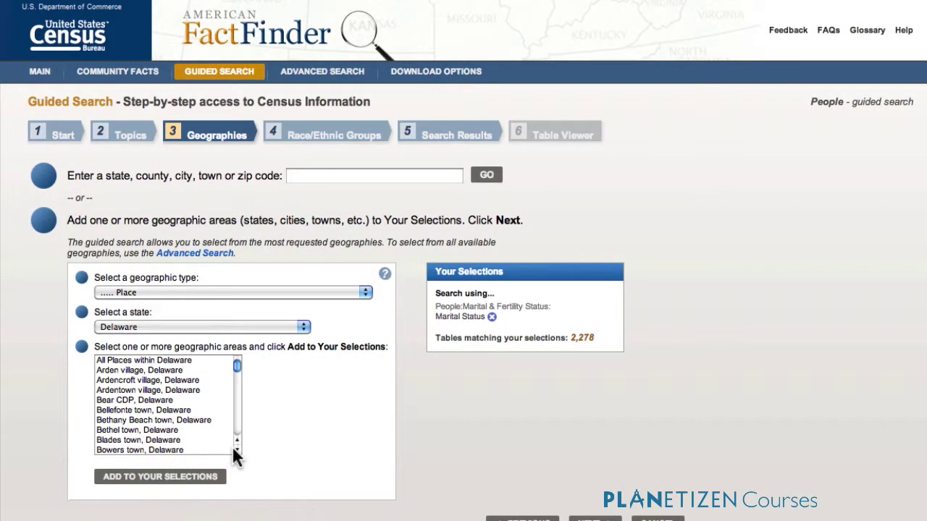
{"action": "left_click", "coordinate": [181, 371]}
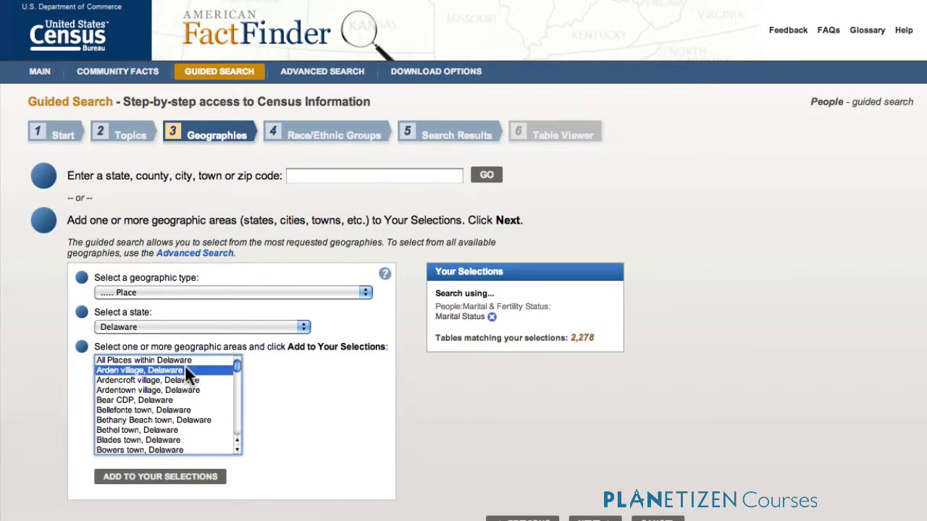
{"action": "left_click", "coordinate": [184, 360]}
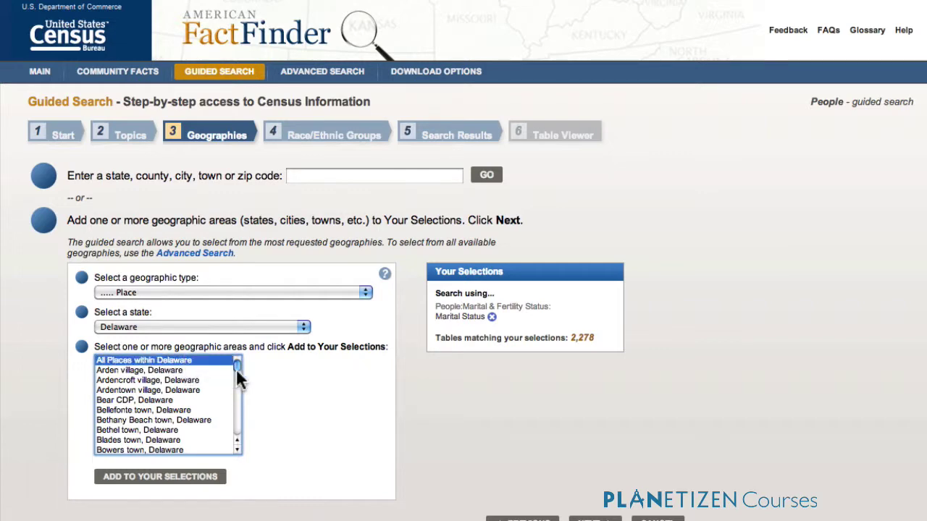
{"action": "left_click_drag", "start_coordinate": [236, 368], "coordinate": [237, 429]}
{"action": "left_click", "coordinate": [169, 440]}
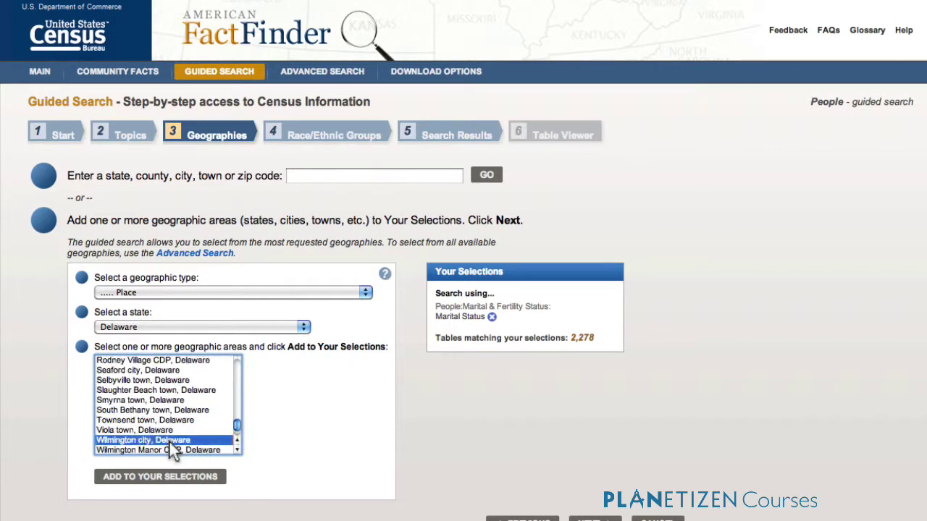
{"action": "left_click", "coordinate": [178, 478]}
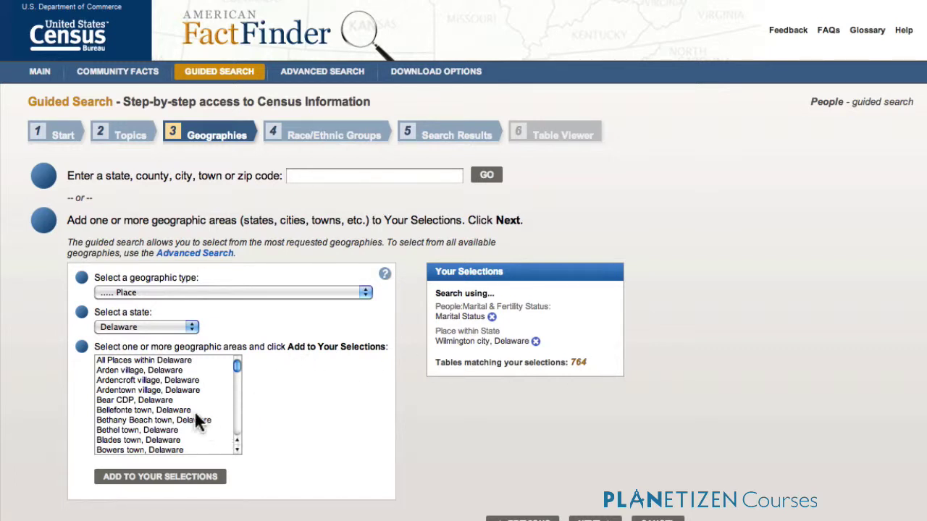
{"action": "left_click", "coordinate": [133, 419]}
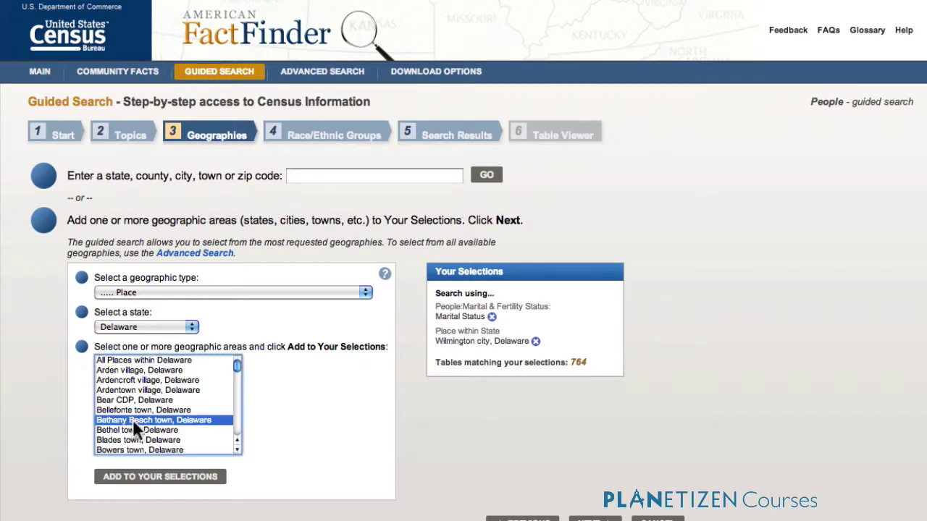
{"action": "left_click", "coordinate": [171, 485]}
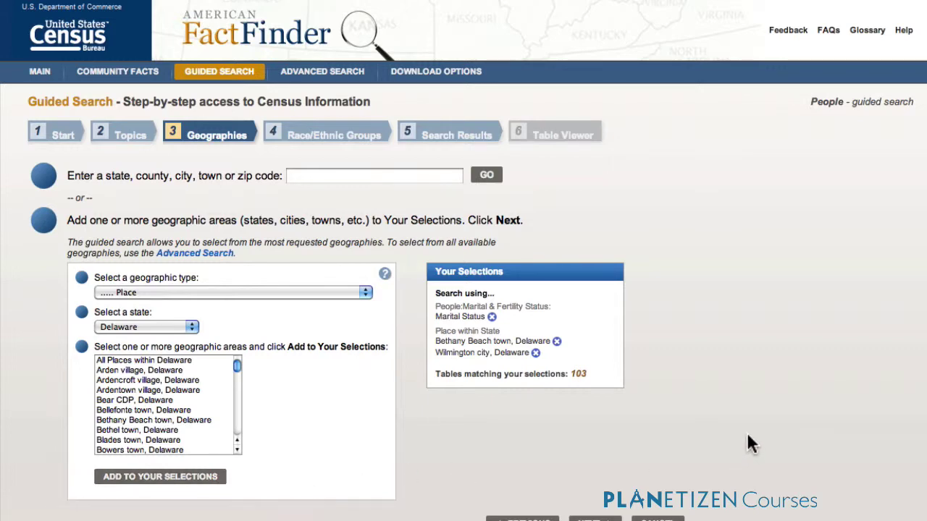
Step: Open the Marital Status table S1201 from the search results and examine its breakdowns for both Delaware places
{"action": "scroll", "coordinate": [746, 432], "scroll_direction": "down", "scroll_amount": 2}
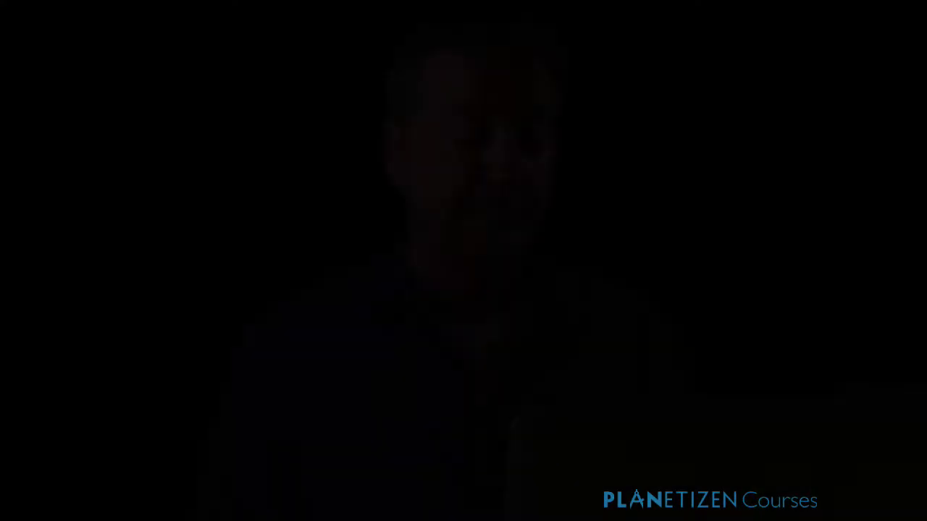
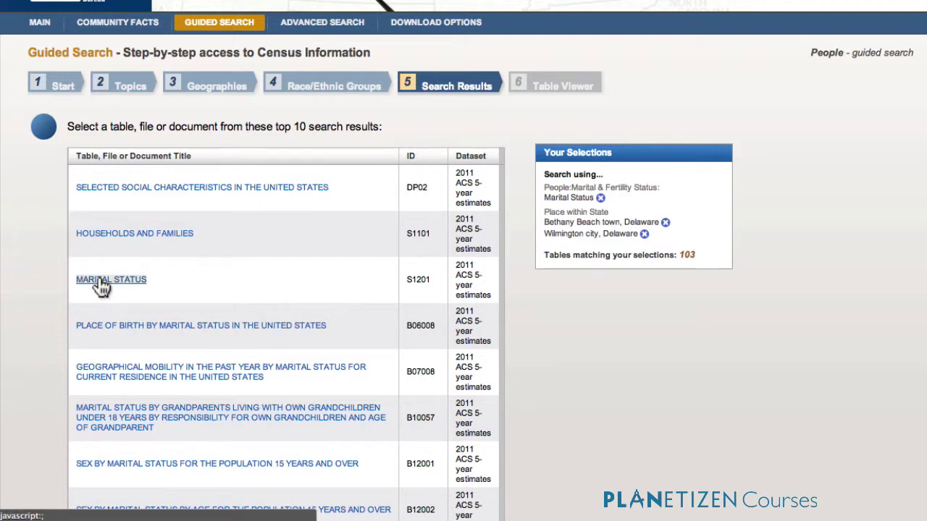
{"action": "left_click", "coordinate": [102, 284]}
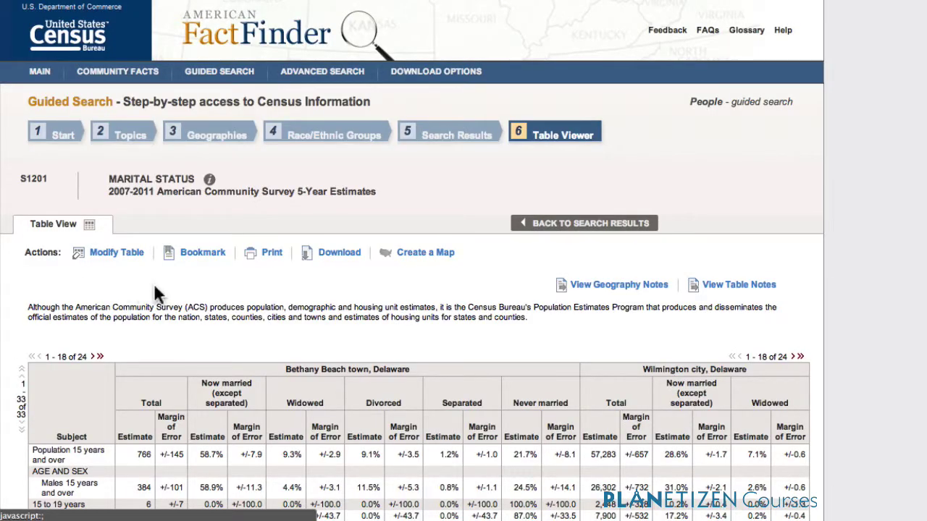
{"action": "scroll", "coordinate": [189, 307], "scroll_direction": "down", "scroll_amount": 2}
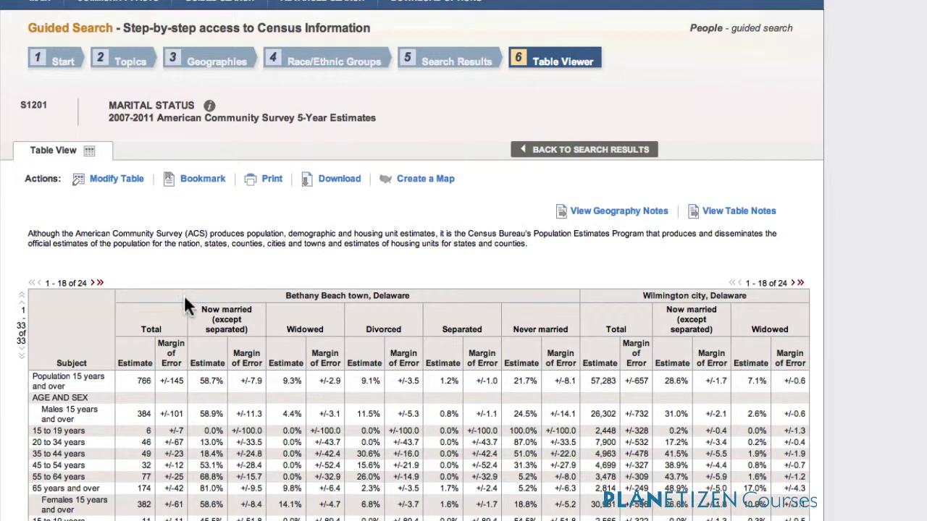
{"action": "scroll", "coordinate": [185, 300], "scroll_direction": "down", "scroll_amount": 1}
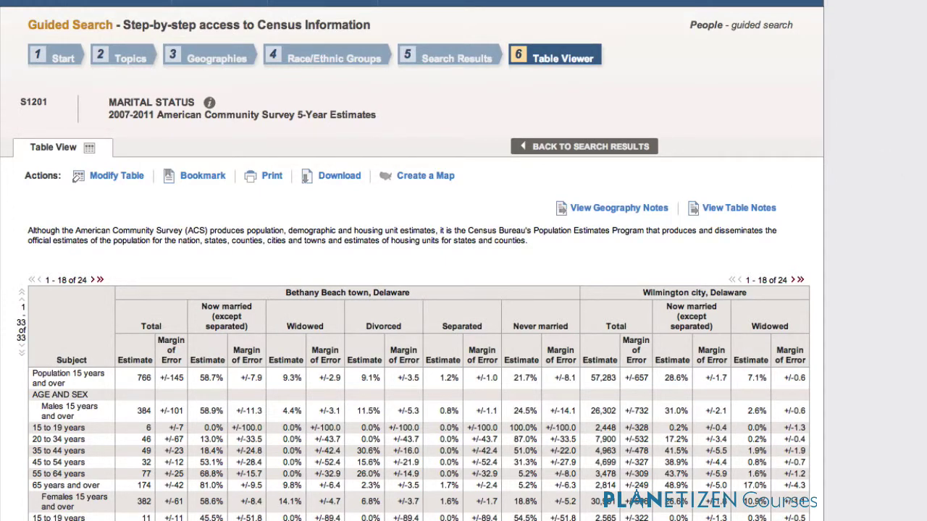
{"action": "scroll", "coordinate": [413, 290], "scroll_direction": "down", "scroll_amount": 5}
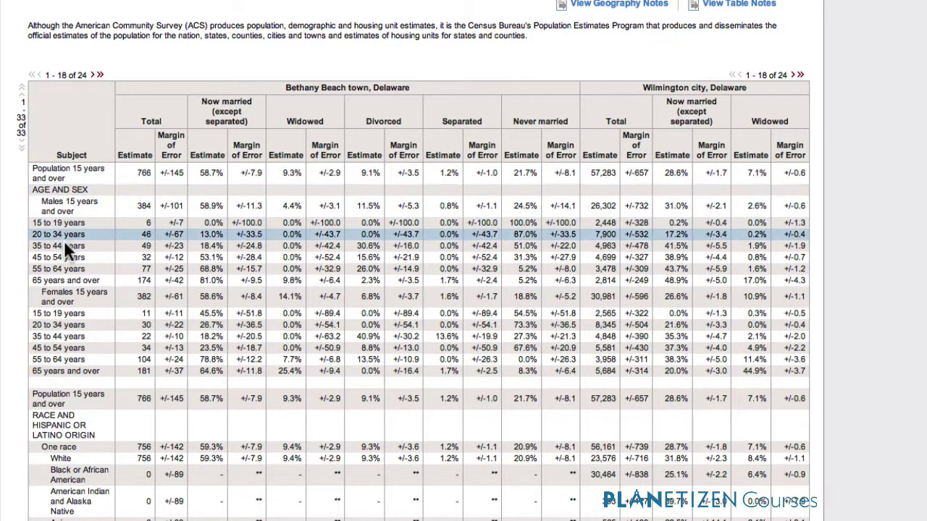
{"action": "scroll", "coordinate": [64, 264], "scroll_direction": "down", "scroll_amount": 2}
{"action": "scroll", "coordinate": [64, 271], "scroll_direction": "down", "scroll_amount": 7}
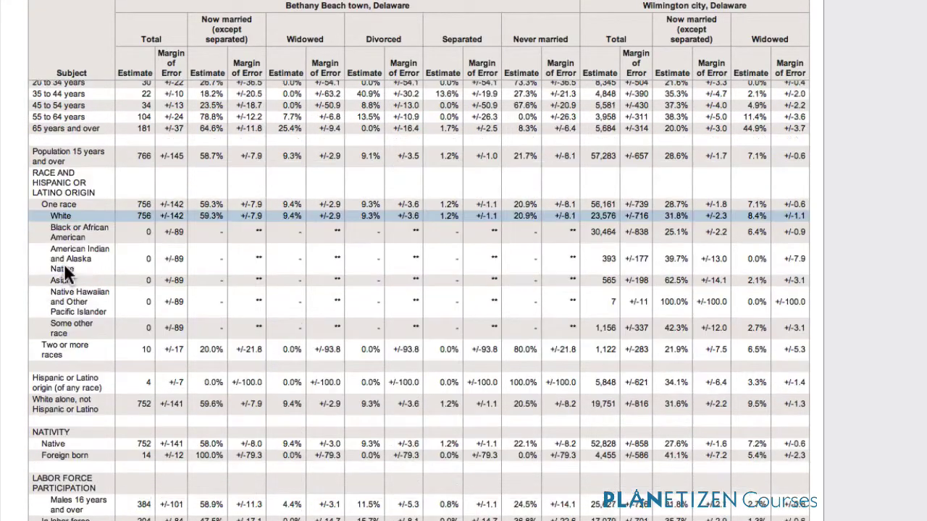
{"action": "scroll", "coordinate": [64, 264], "scroll_direction": "down", "scroll_amount": 1}
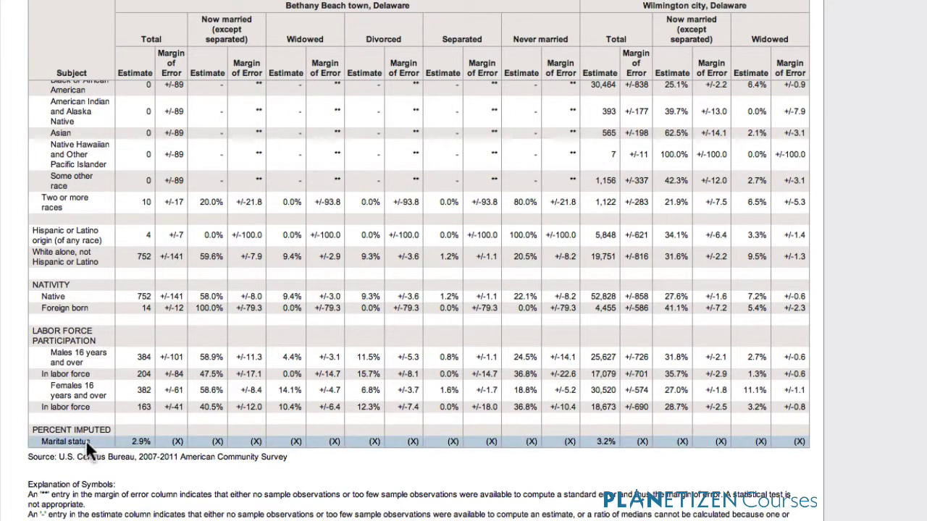
{"action": "scroll", "coordinate": [77, 350], "scroll_direction": "up", "scroll_amount": 5}
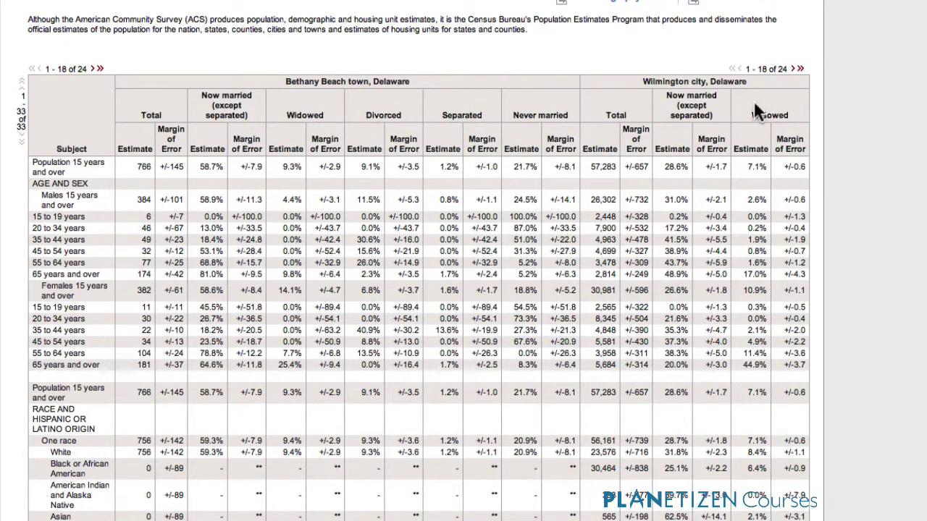
Step: Examine the remaining marital status columns for Wilmington city in table S1201, then return to the first set of columns
{"action": "left_click", "coordinate": [798, 69]}
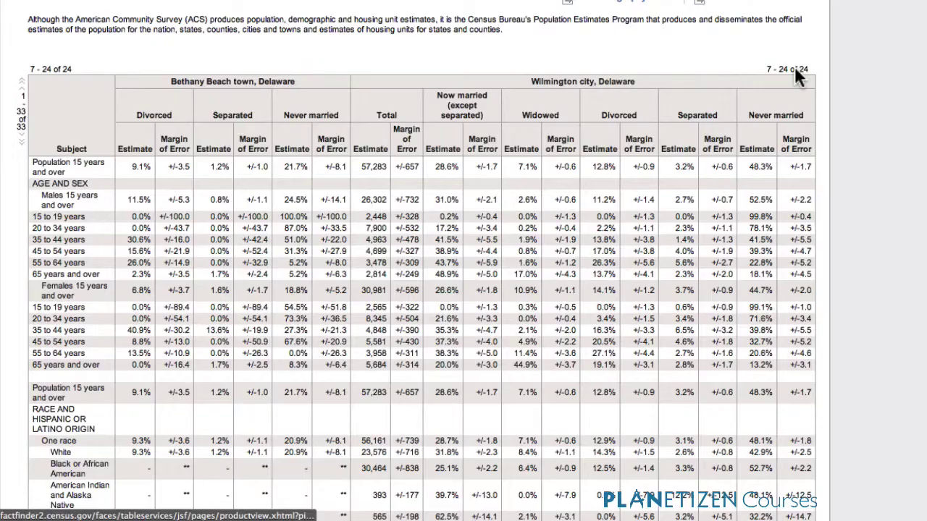
{"action": "scroll", "coordinate": [789, 155], "scroll_direction": "down", "scroll_amount": 5}
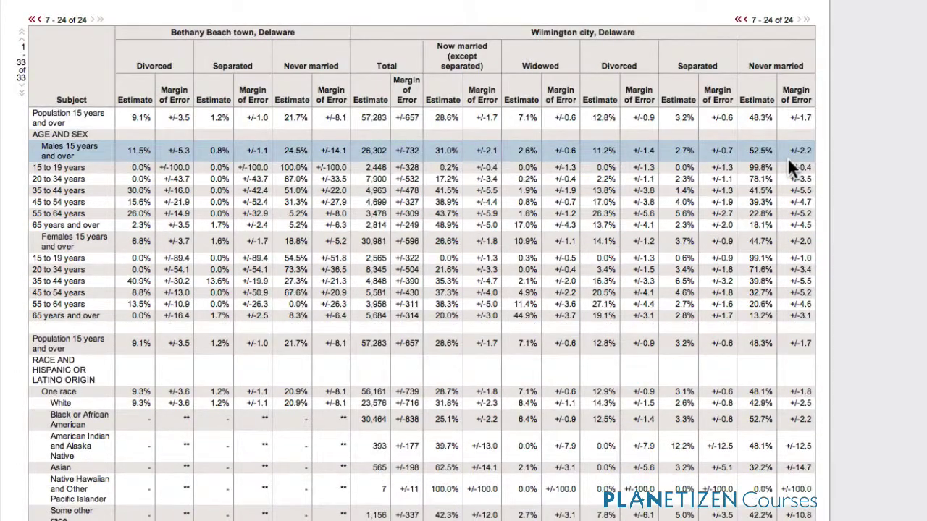
{"action": "scroll", "coordinate": [785, 168], "scroll_direction": "up", "scroll_amount": 6}
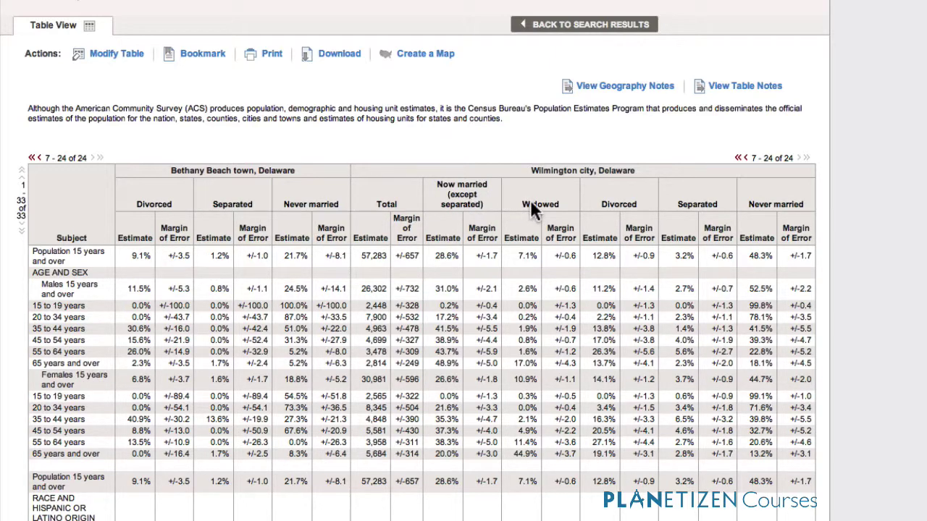
{"action": "left_click", "coordinate": [738, 157]}
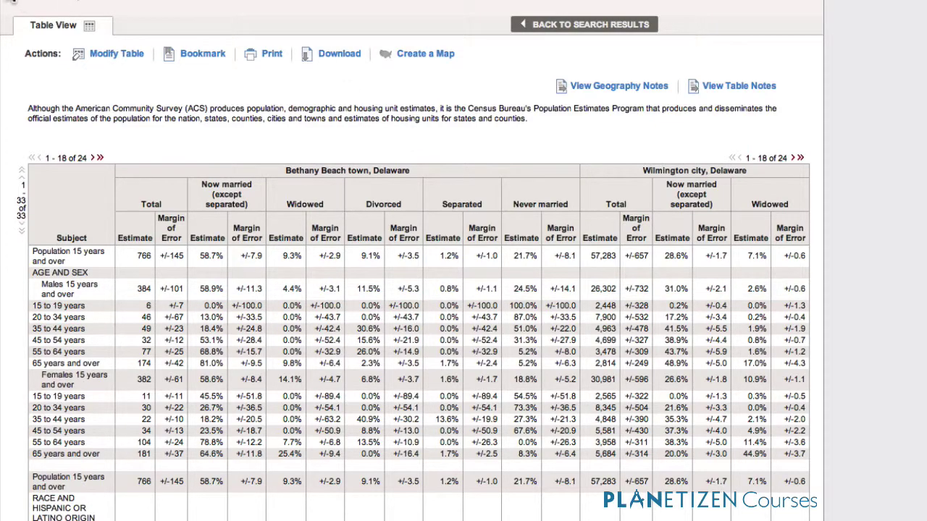
Step: Return to the main page, open Advanced Search showing all data, and clear all existing selections to start a new search
{"action": "left_click", "coordinate": [11, 3]}
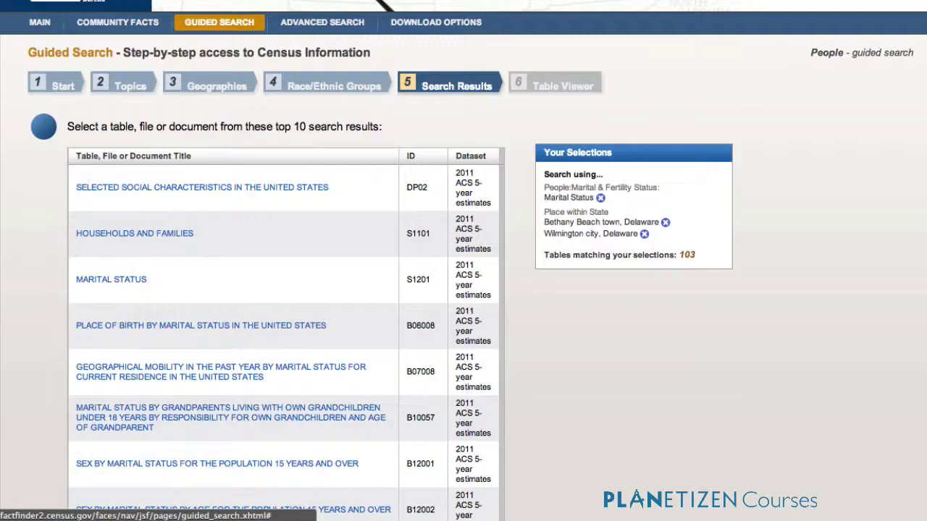
{"action": "key", "text": "alt+Left"}
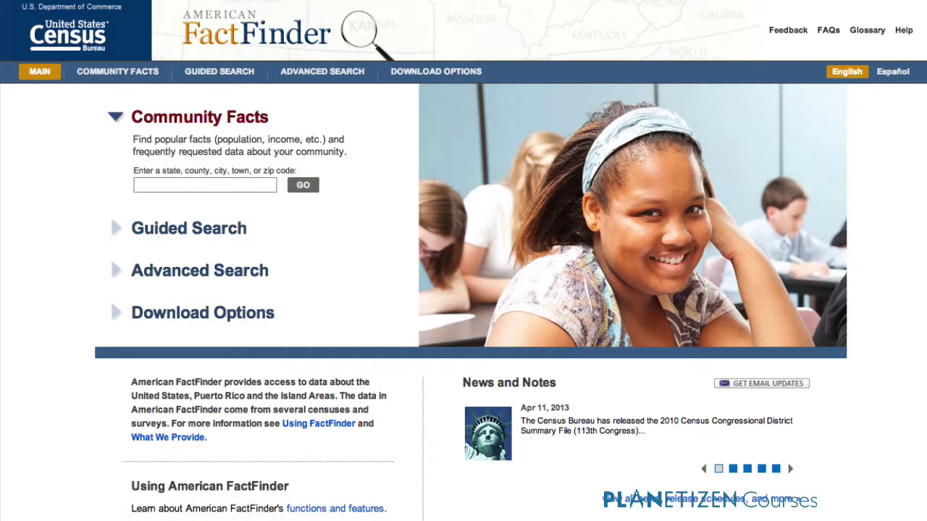
{"action": "left_click", "coordinate": [194, 273]}
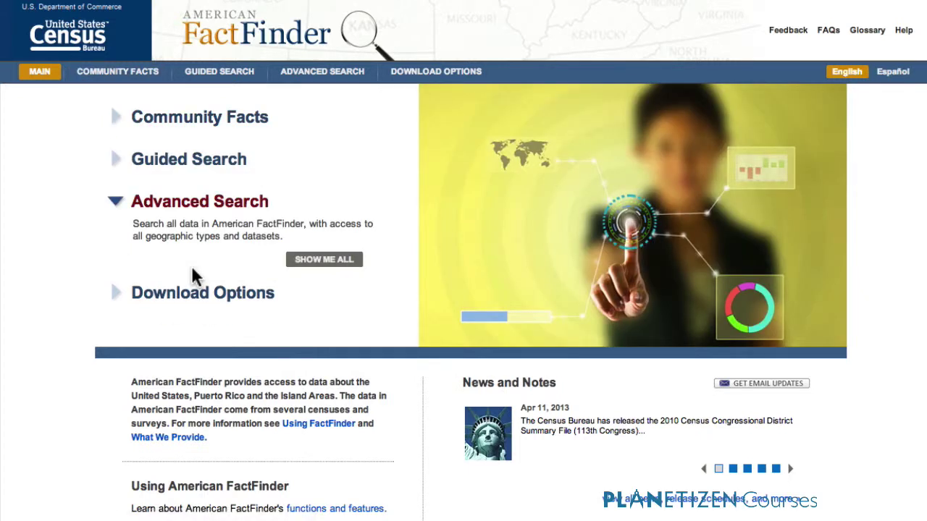
{"action": "left_click", "coordinate": [325, 259]}
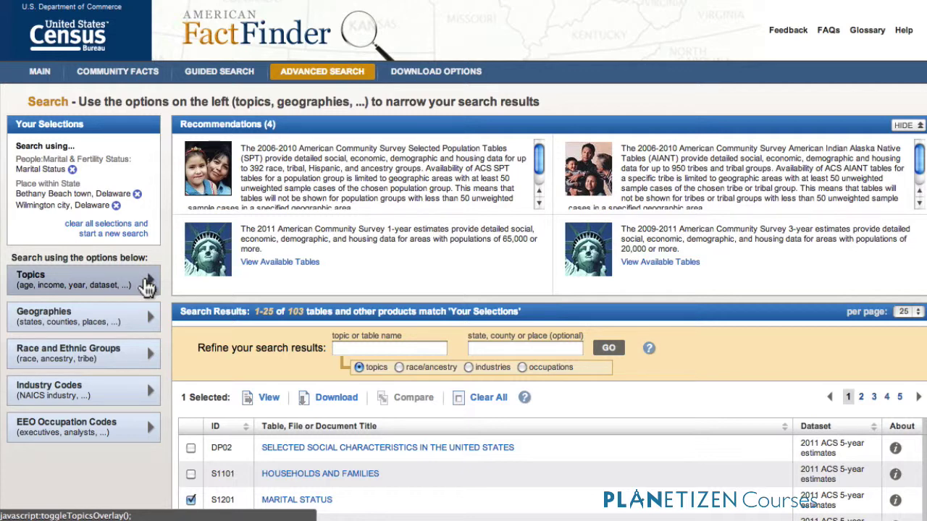
{"action": "left_click", "coordinate": [130, 234]}
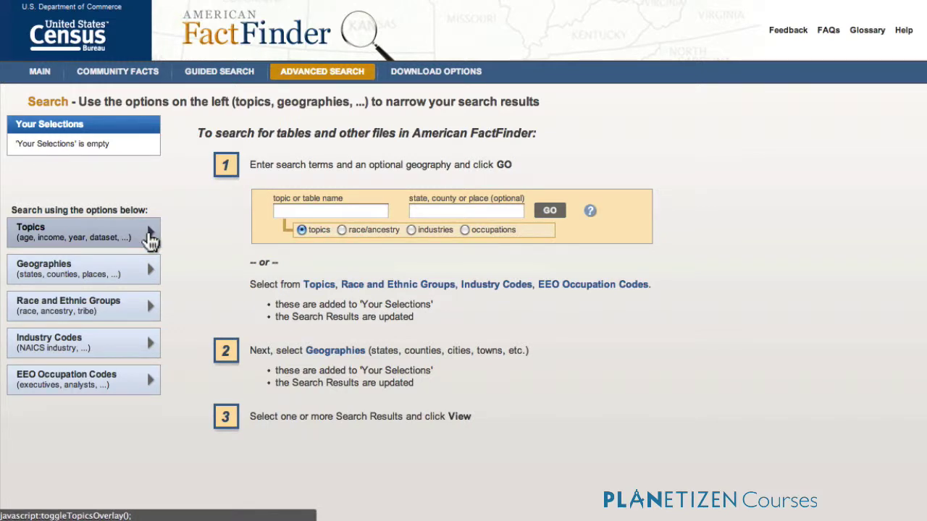
Step: Add the Marital Status topic from People, Marital & Fertility Status to the search selections
{"action": "left_click", "coordinate": [150, 237]}
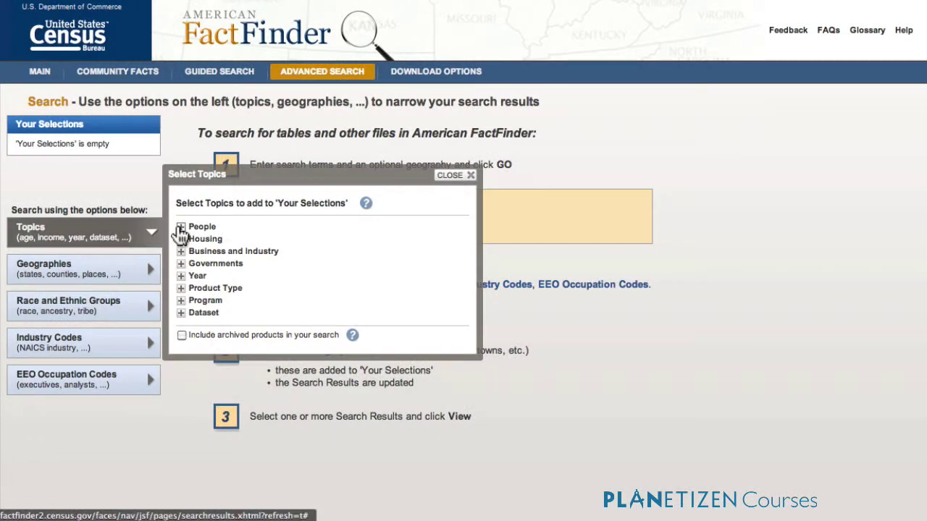
{"action": "left_click", "coordinate": [181, 227]}
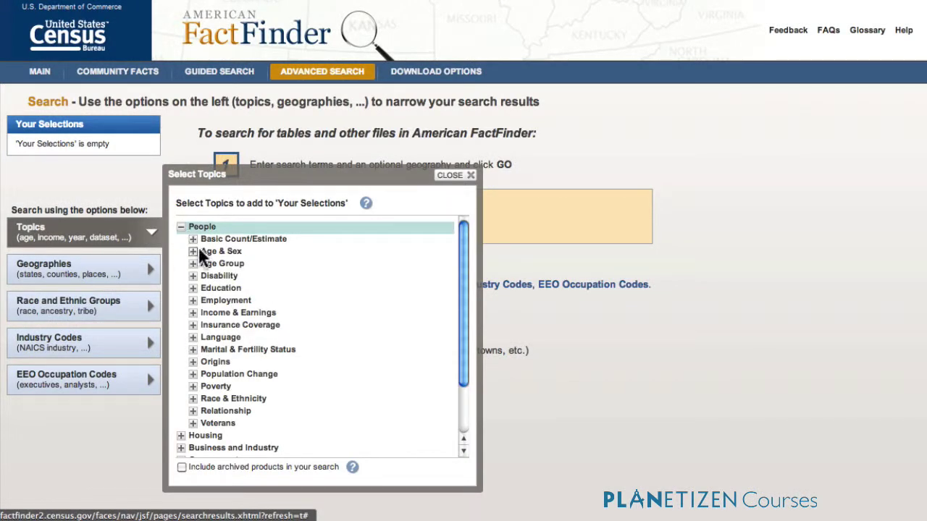
{"action": "left_click", "coordinate": [193, 350]}
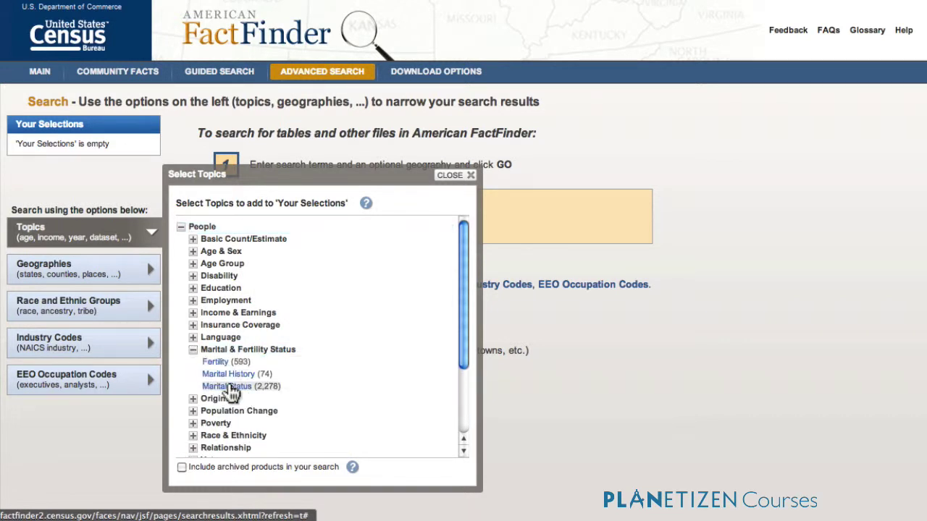
{"action": "left_click", "coordinate": [228, 387]}
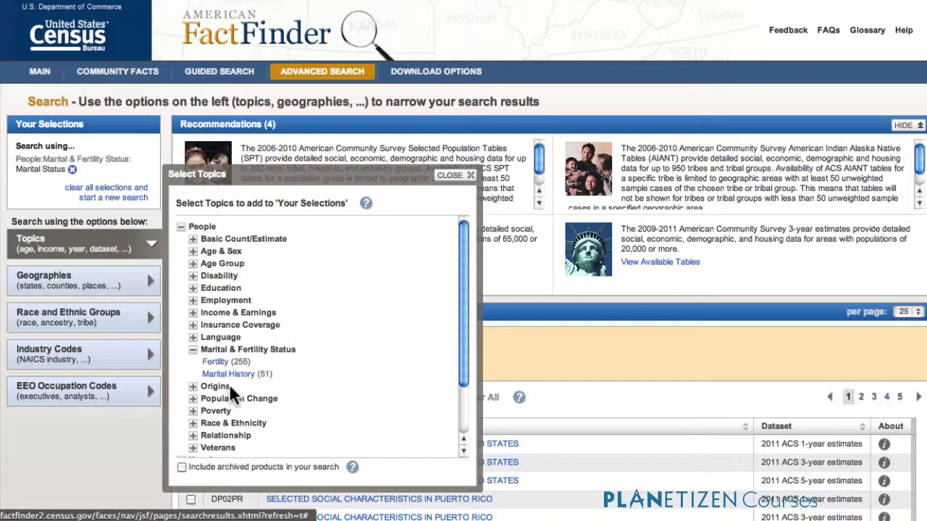
{"action": "left_click", "coordinate": [458, 180]}
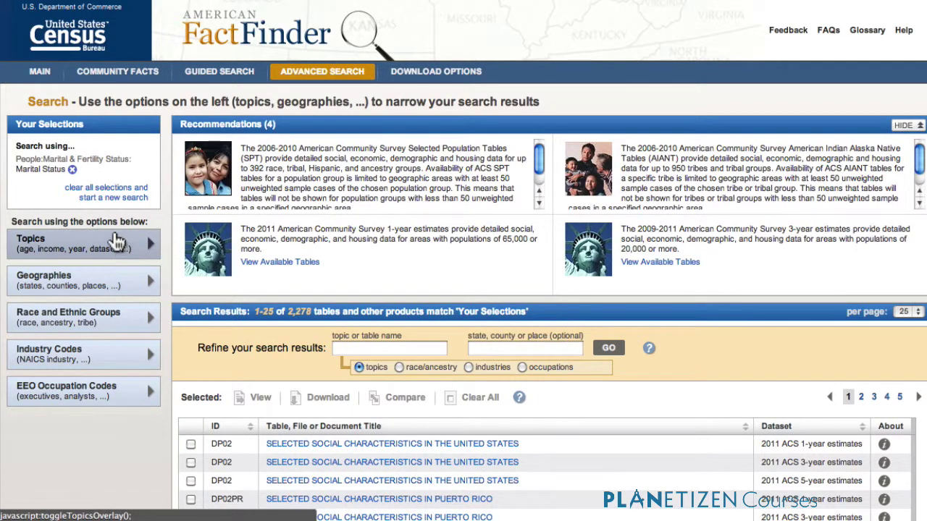
Step: Add Bethany Beach town, Delaware, to the search selections using the geographic type Place - 160
{"action": "left_click", "coordinate": [149, 289]}
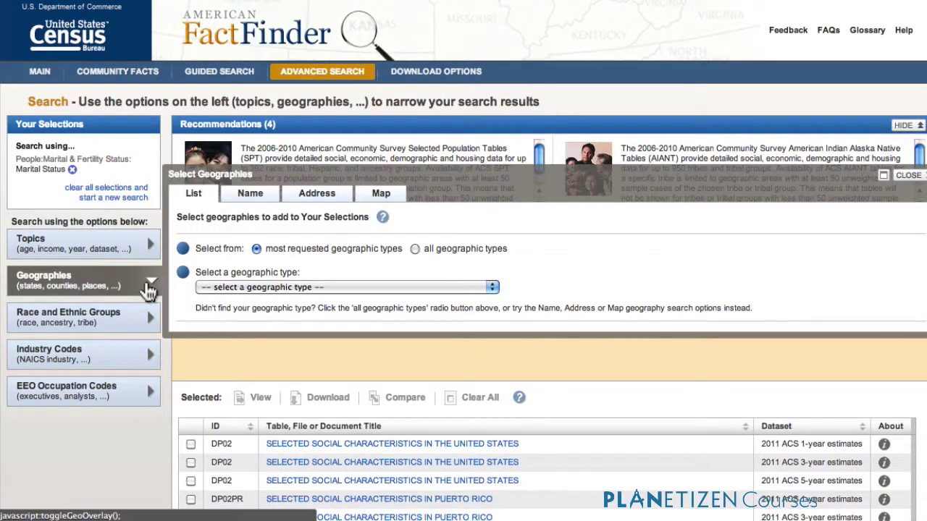
{"action": "left_click", "coordinate": [490, 288]}
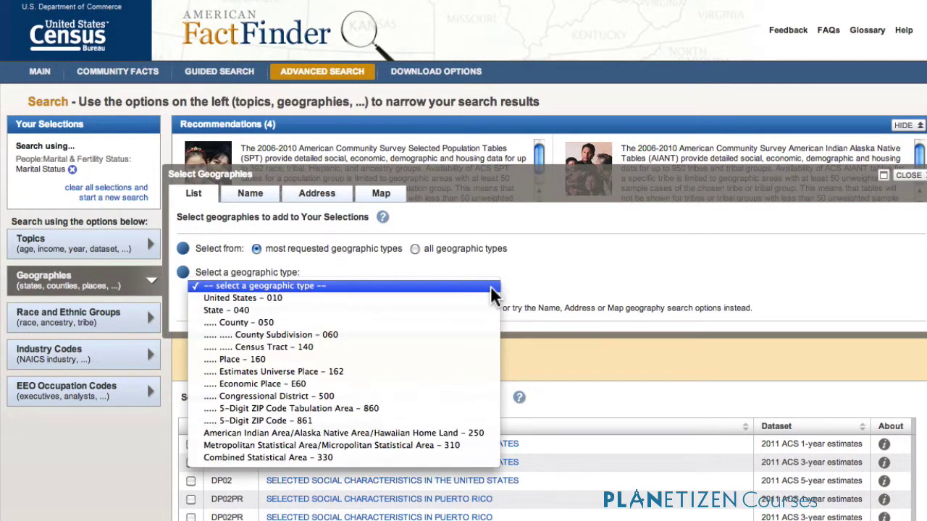
{"action": "left_click", "coordinate": [296, 355]}
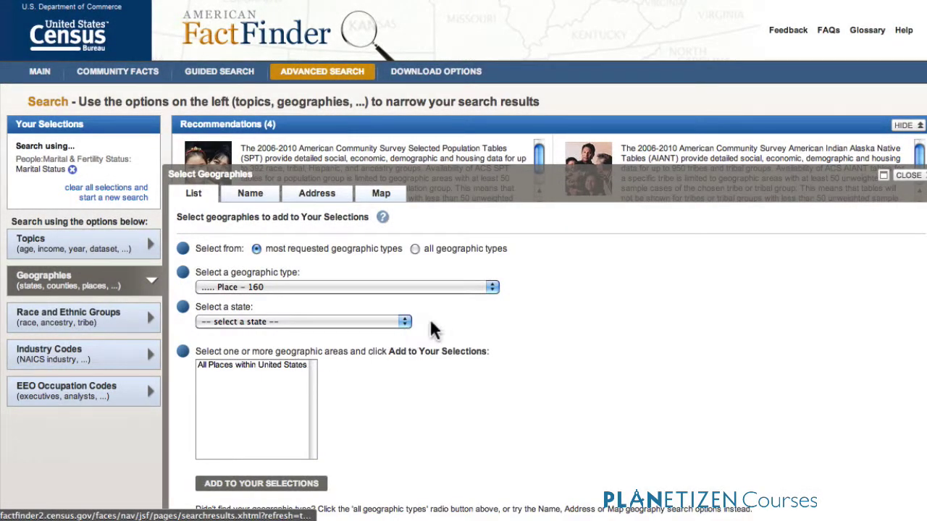
{"action": "left_click", "coordinate": [406, 323]}
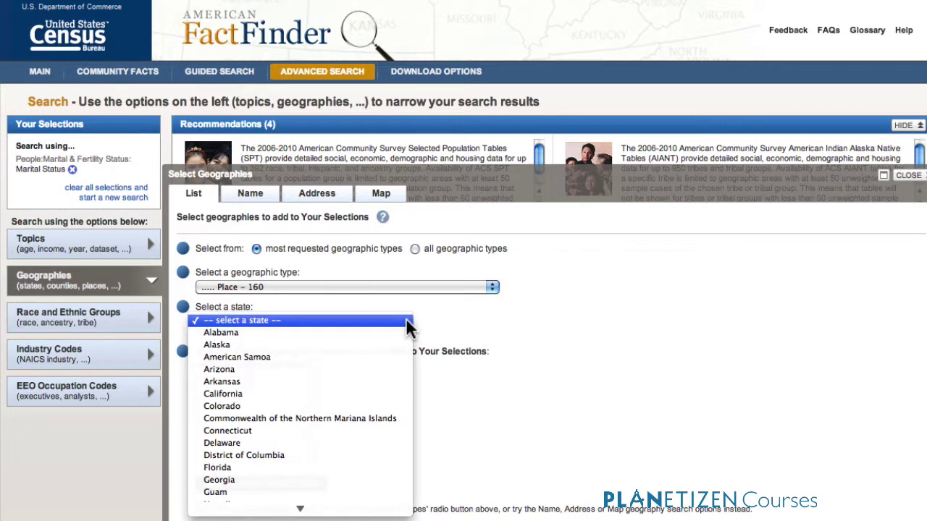
{"action": "left_click", "coordinate": [352, 446]}
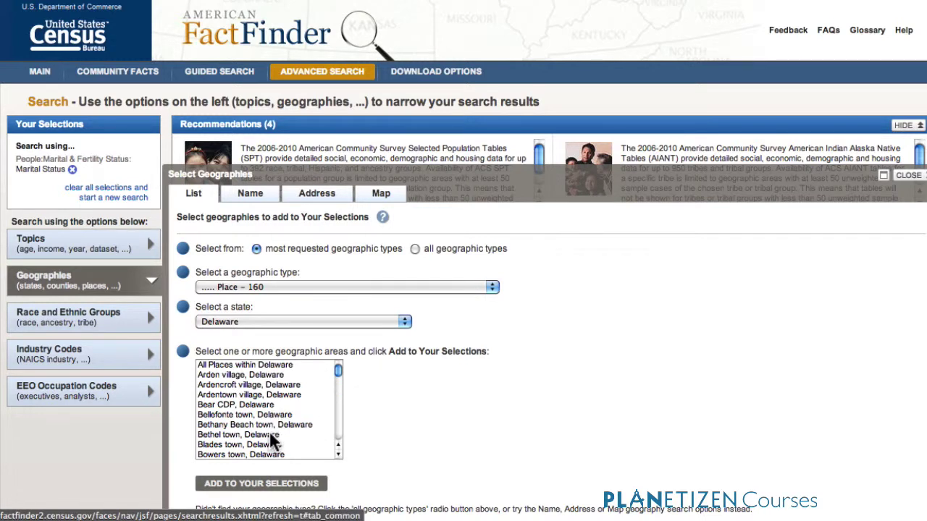
{"action": "left_click", "coordinate": [267, 425]}
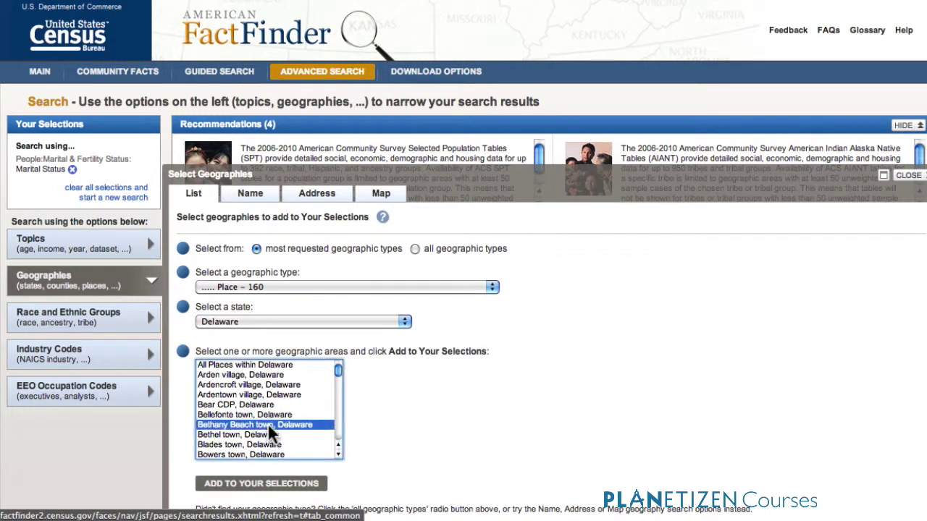
{"action": "left_click", "coordinate": [267, 485]}
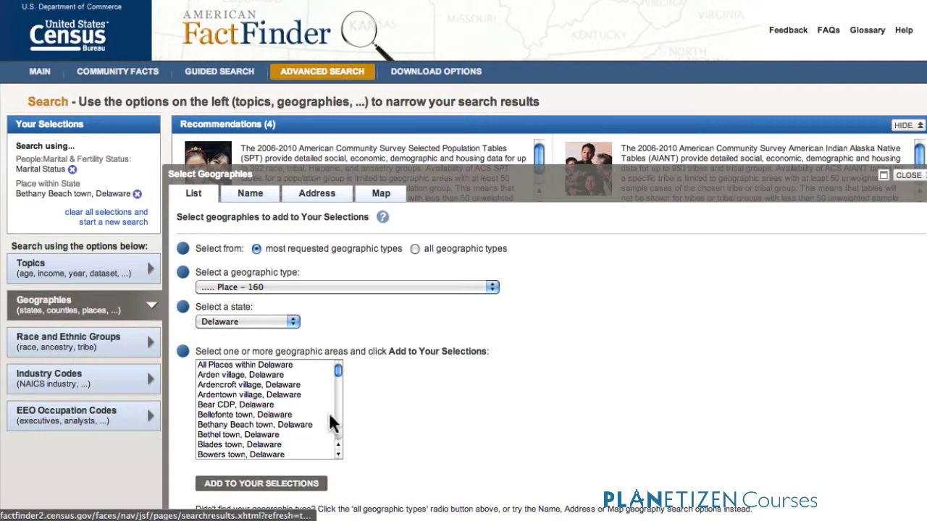
Step: Add Wilmington city, Delaware, to the search selections and close the geography selection
{"action": "left_click_drag", "start_coordinate": [336, 370], "coordinate": [339, 443]}
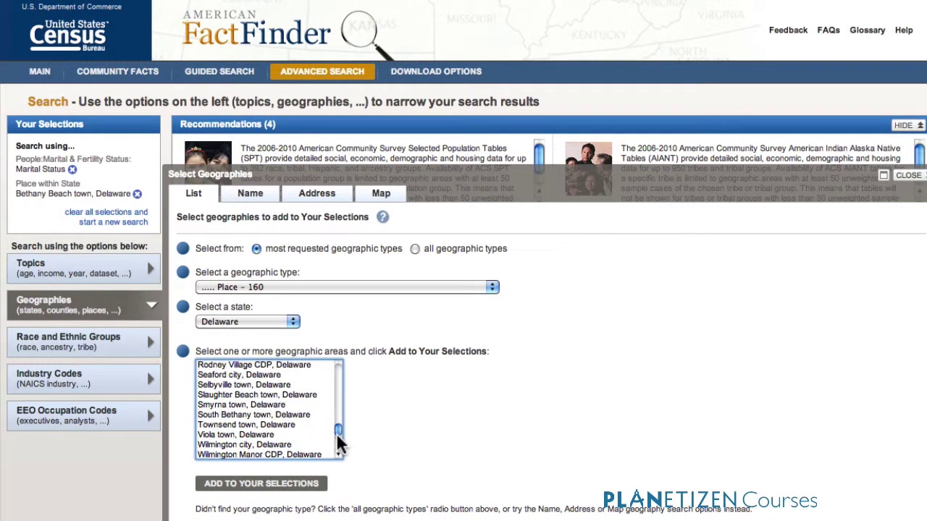
{"action": "left_click", "coordinate": [266, 443]}
{"action": "left_click", "coordinate": [262, 490]}
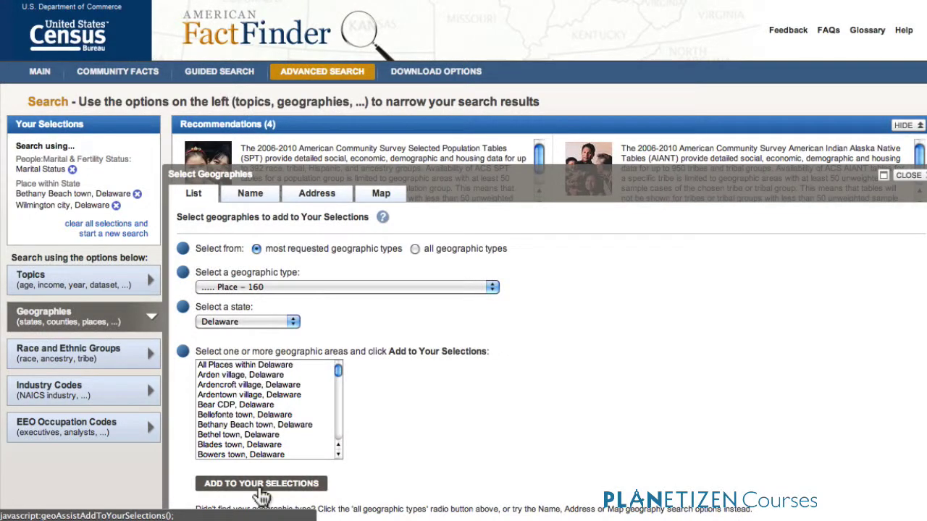
{"action": "left_click", "coordinate": [911, 180]}
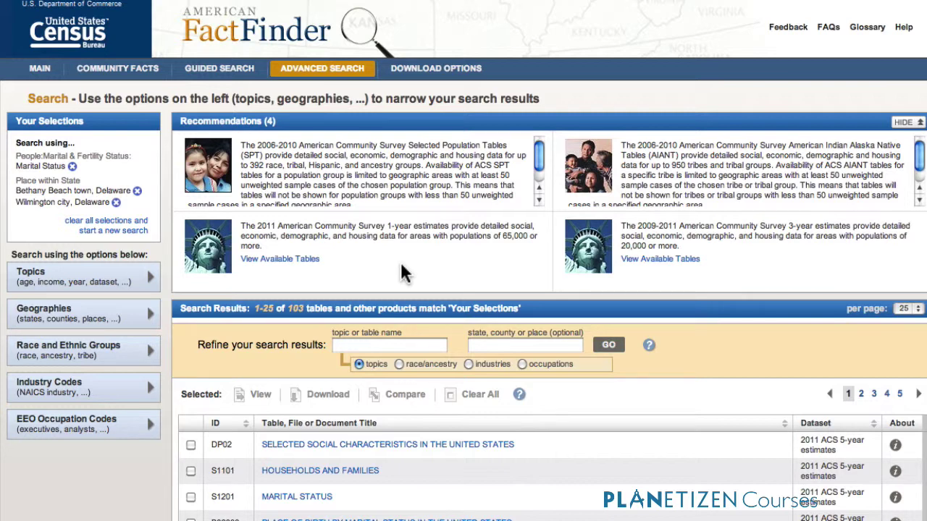
Step: Limit the search to the 2000 SF3 Sample Data and 2010 ACS 5-year Selected Population Tables datasets
{"action": "left_click", "coordinate": [153, 281]}
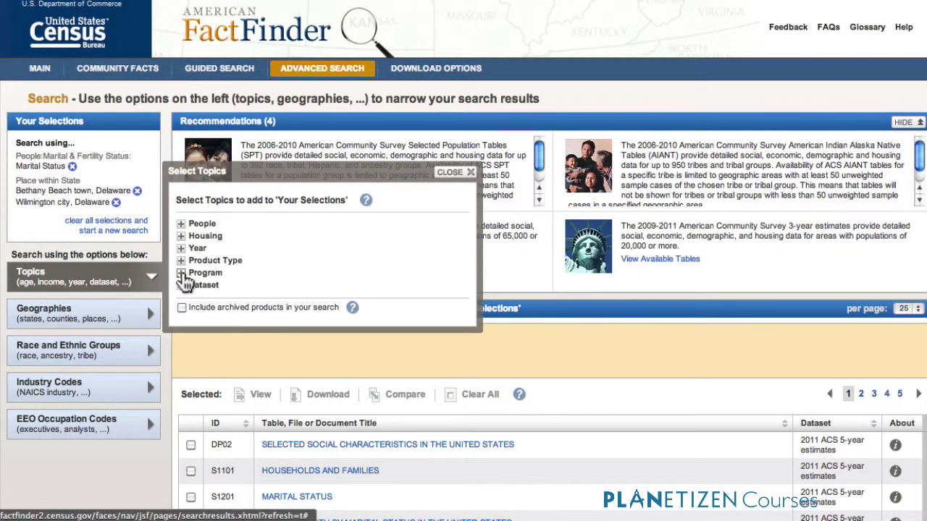
{"action": "left_click", "coordinate": [182, 273]}
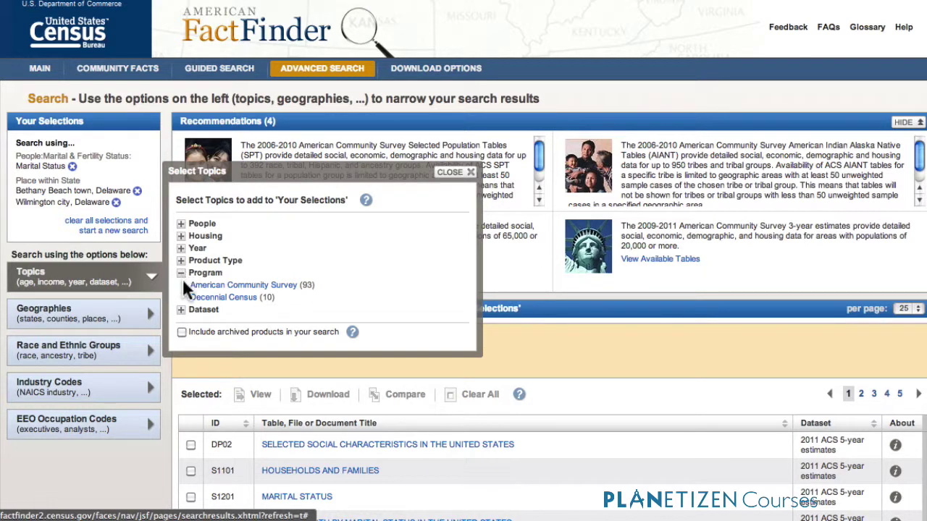
{"action": "left_click", "coordinate": [181, 309]}
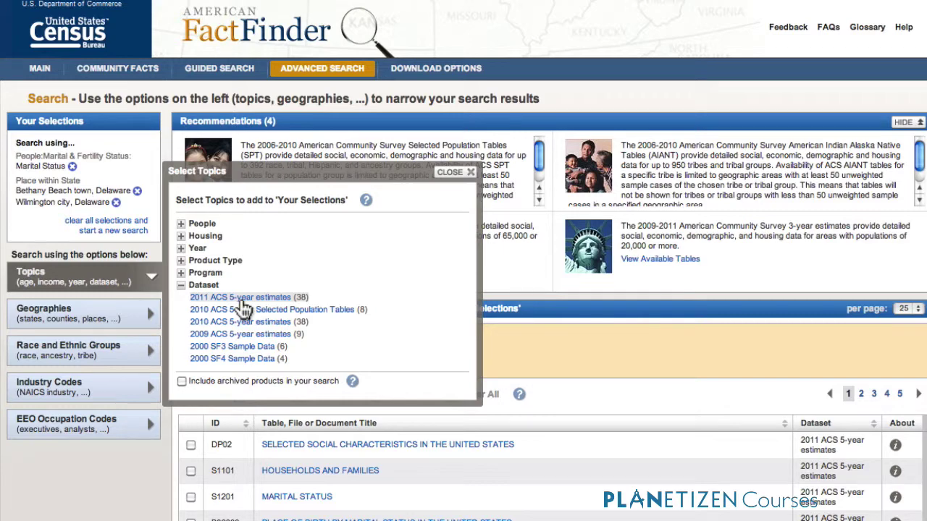
{"action": "left_click", "coordinate": [239, 348]}
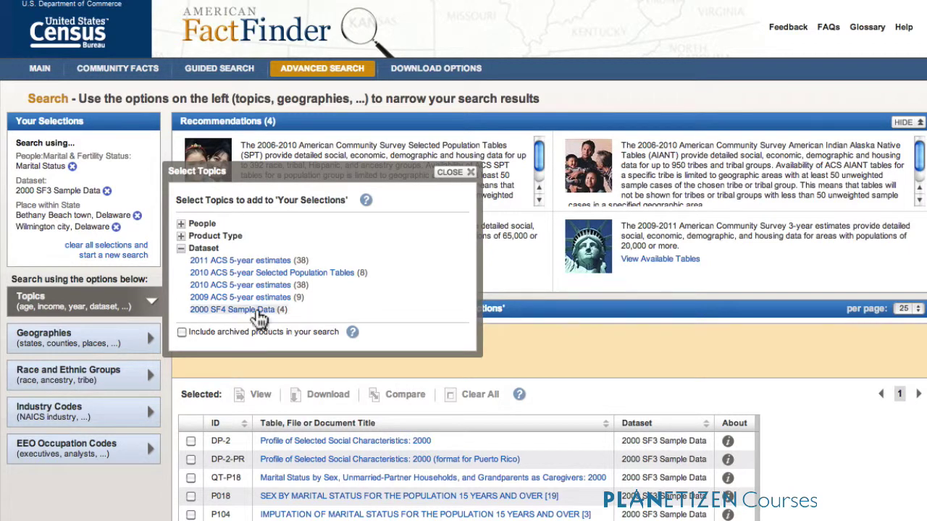
{"action": "left_click", "coordinate": [246, 275]}
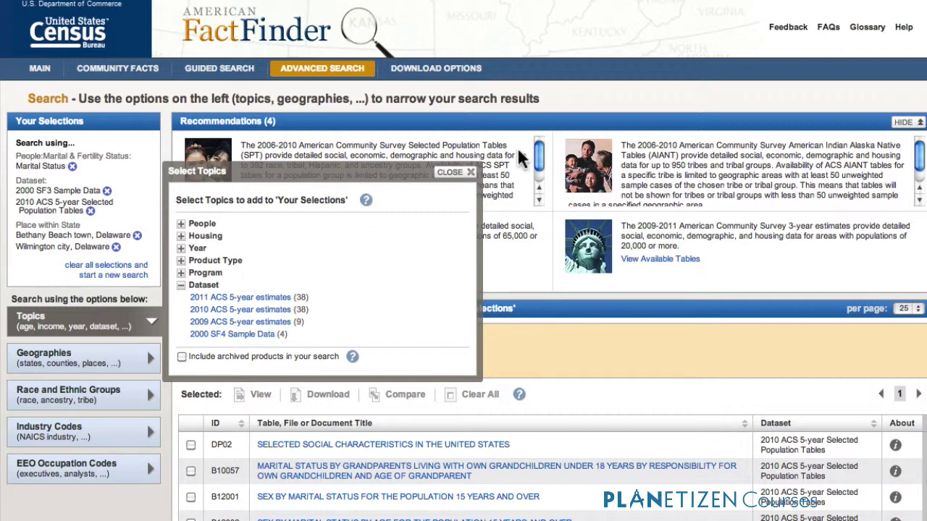
{"action": "left_click", "coordinate": [462, 178]}
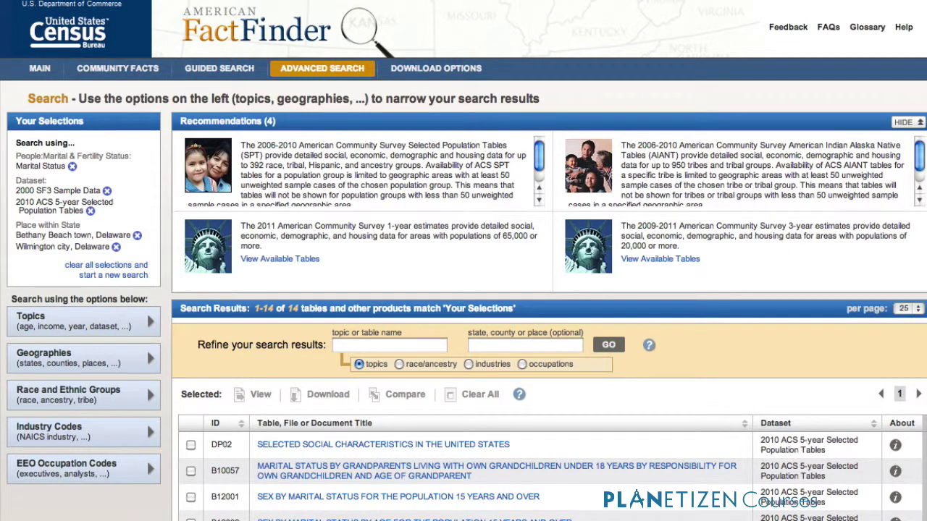
Step: Select tables B12001 and P018, sex by marital status for the population 15 years and over, in the search results
{"action": "scroll", "coordinate": [463, 290], "scroll_direction": "down", "scroll_amount": 5}
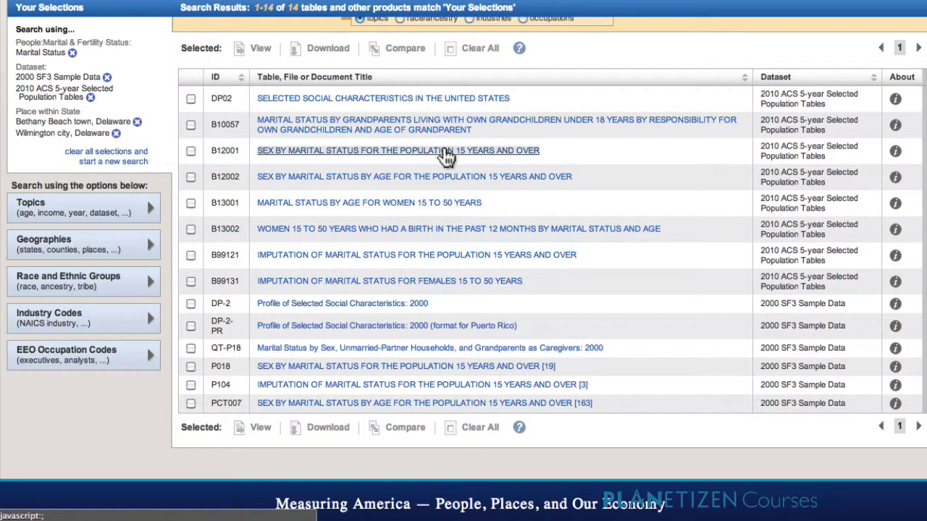
{"action": "left_click", "coordinate": [191, 151]}
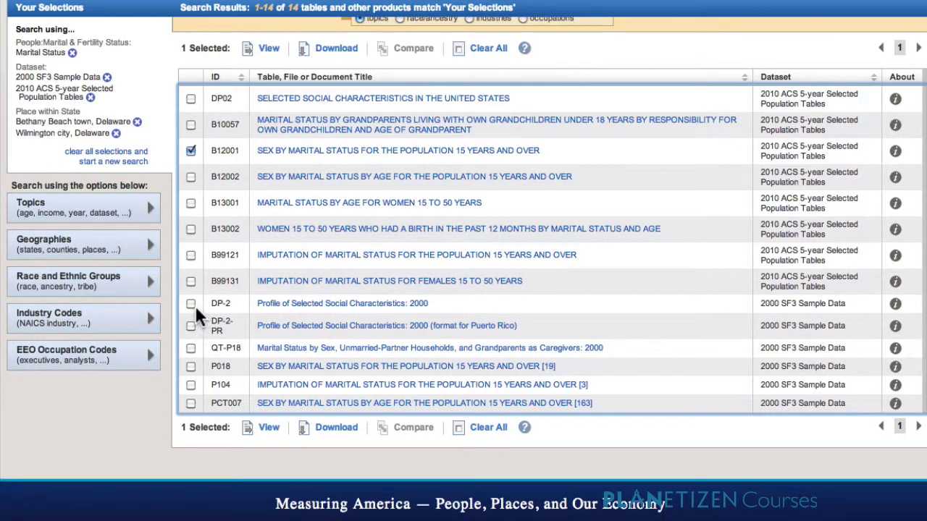
{"action": "left_click", "coordinate": [192, 367]}
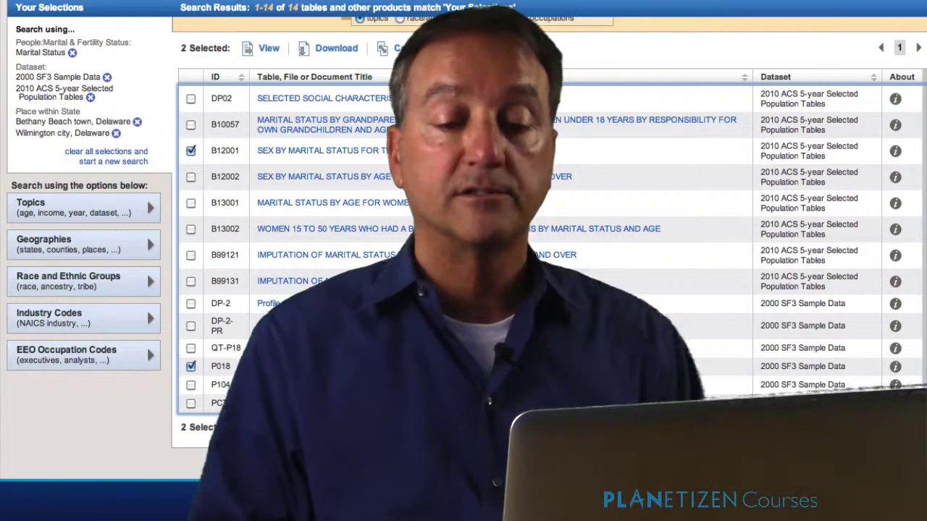
{"action": "scroll", "coordinate": [463, 290], "scroll_direction": "up", "scroll_amount": 10}
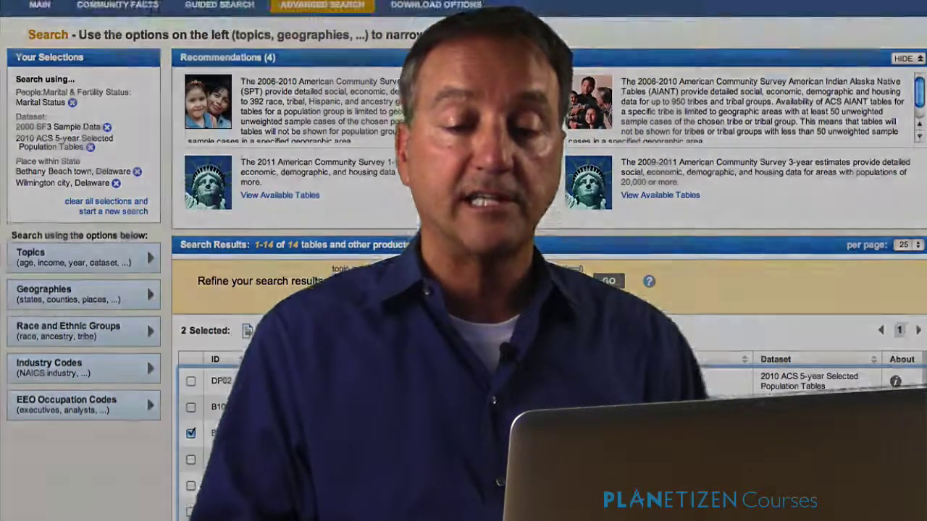